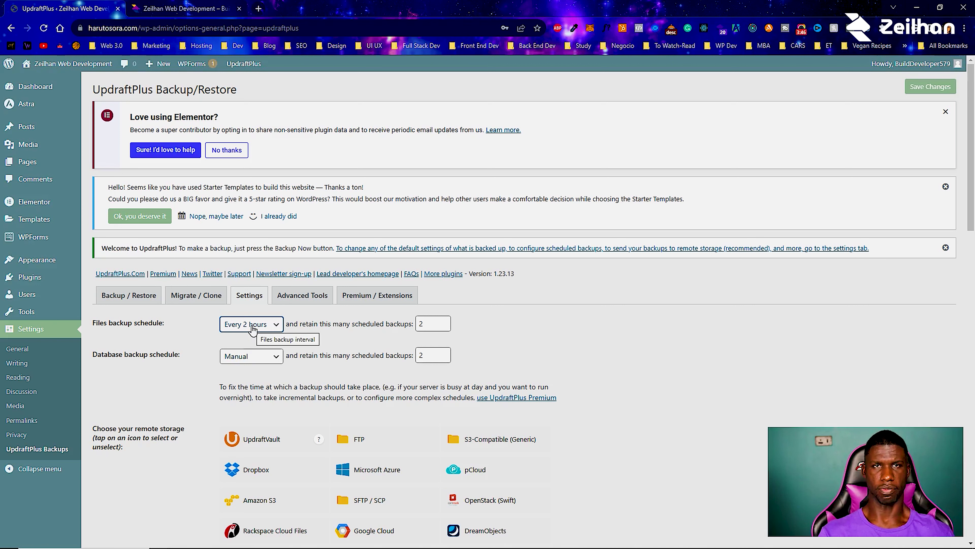
pyautogui.click(252, 326)
pyautogui.click(249, 388)
pyautogui.click(256, 330)
pyautogui.click(235, 398)
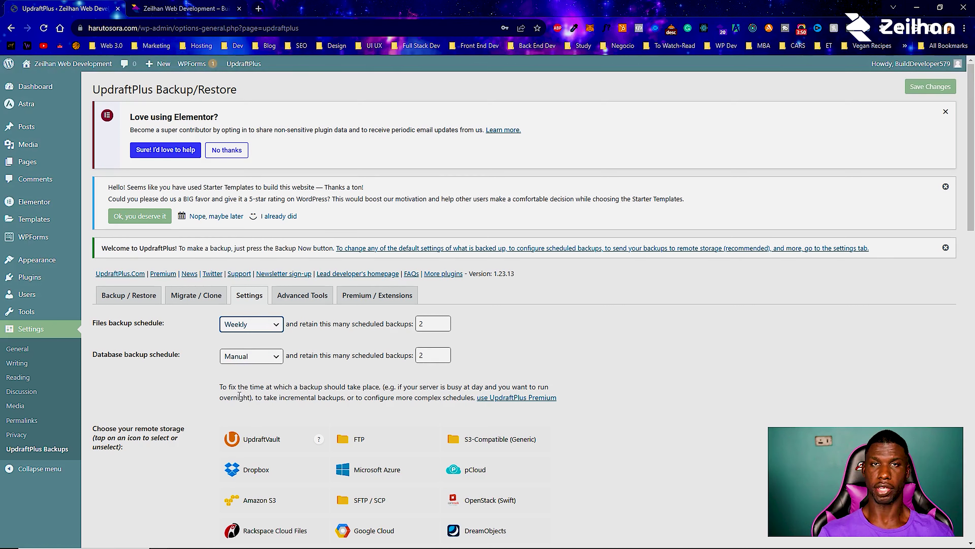
# Set the files backup schedule to every 8 hours and retain 21 scheduled backups.
pyautogui.click(249, 331)
pyautogui.click(246, 368)
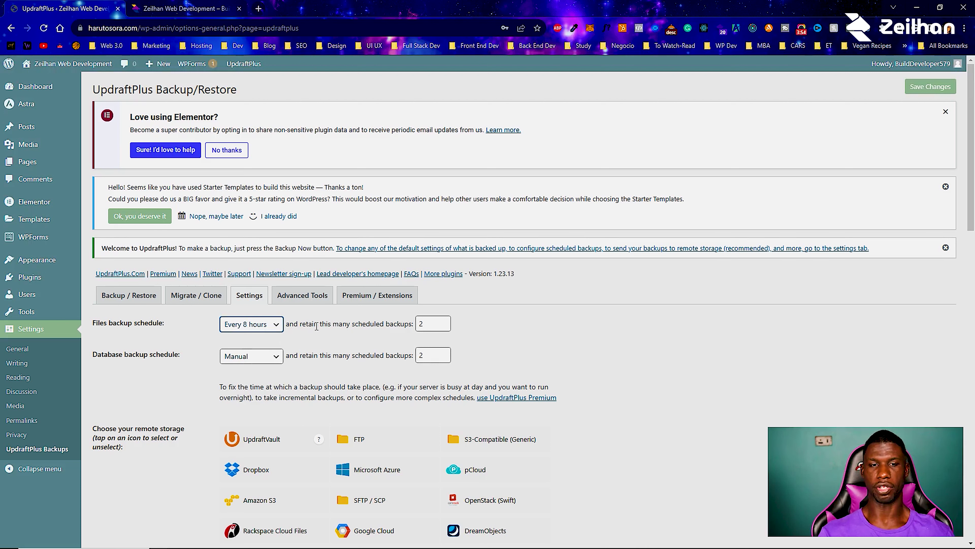
pyautogui.press('Tab')
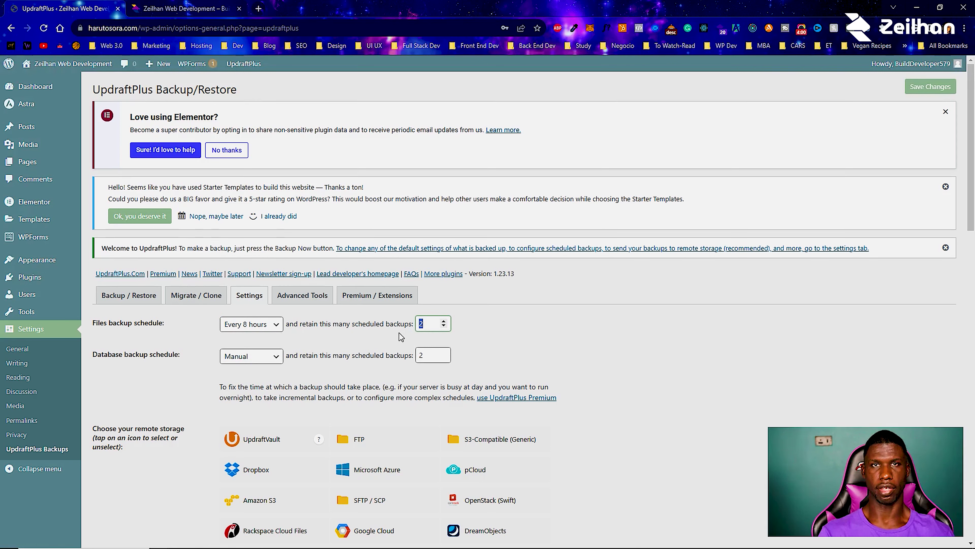
pyautogui.write('2')
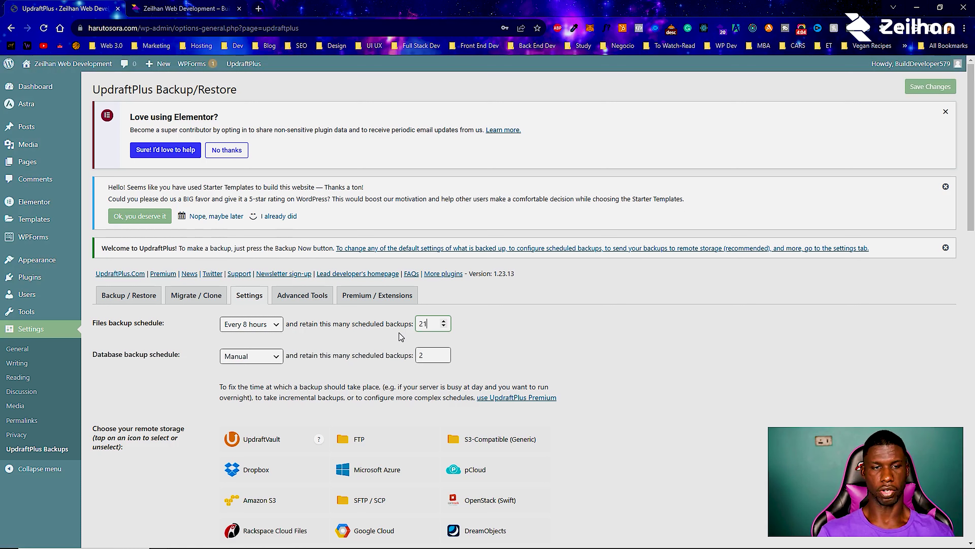
# Set the database backup schedule to every 8 hours and retain 21 scheduled backups.
pyautogui.click(241, 363)
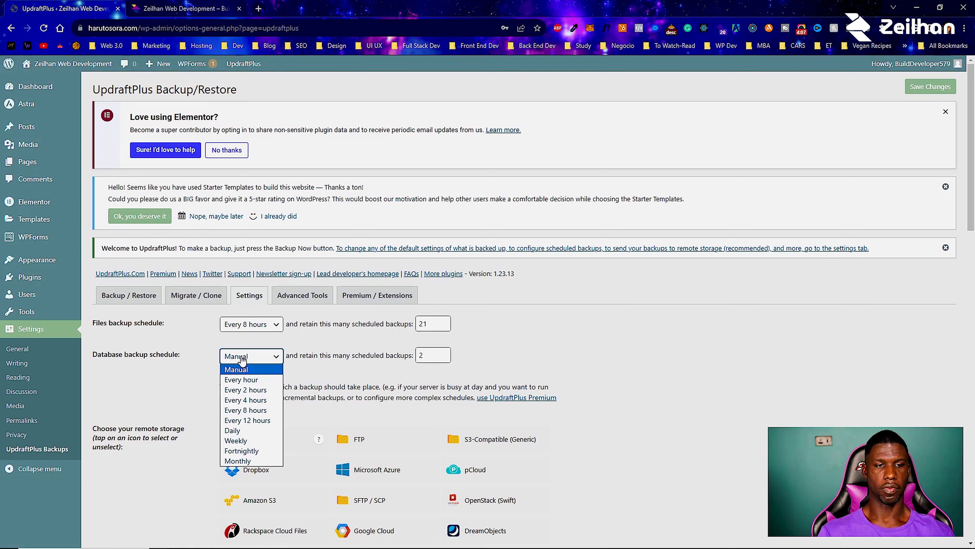
pyautogui.click(246, 410)
pyautogui.click(430, 354)
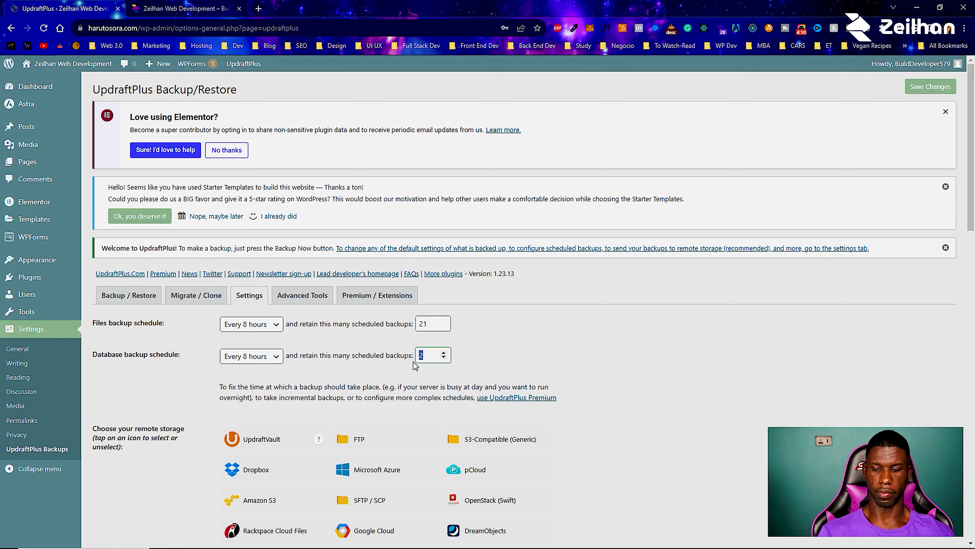
pyautogui.write('1')
pyautogui.click(555, 311)
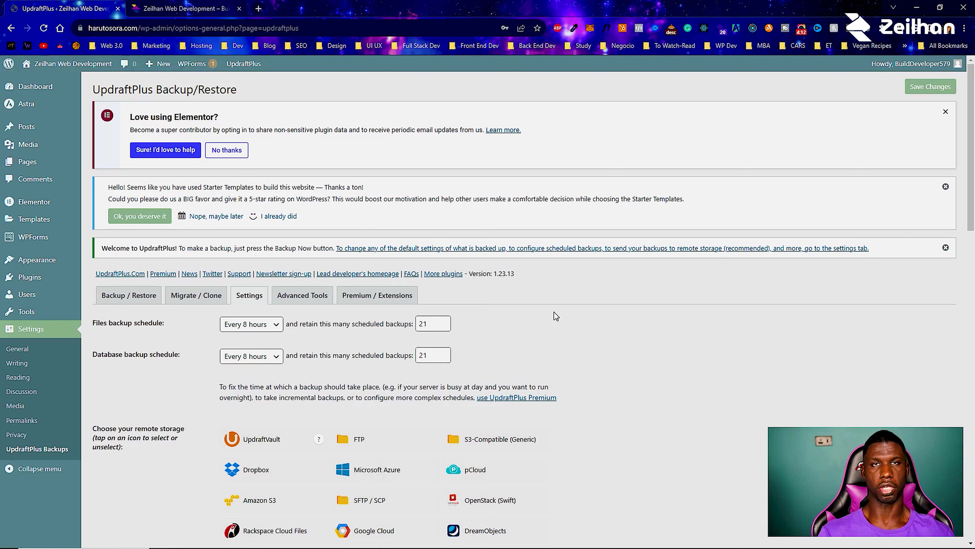
# Choose Google Drive as the remote storage for the UpdraftPlus backups.
pyautogui.scroll(-4, 554, 312)
pyautogui.scroll(-4, 554, 312)
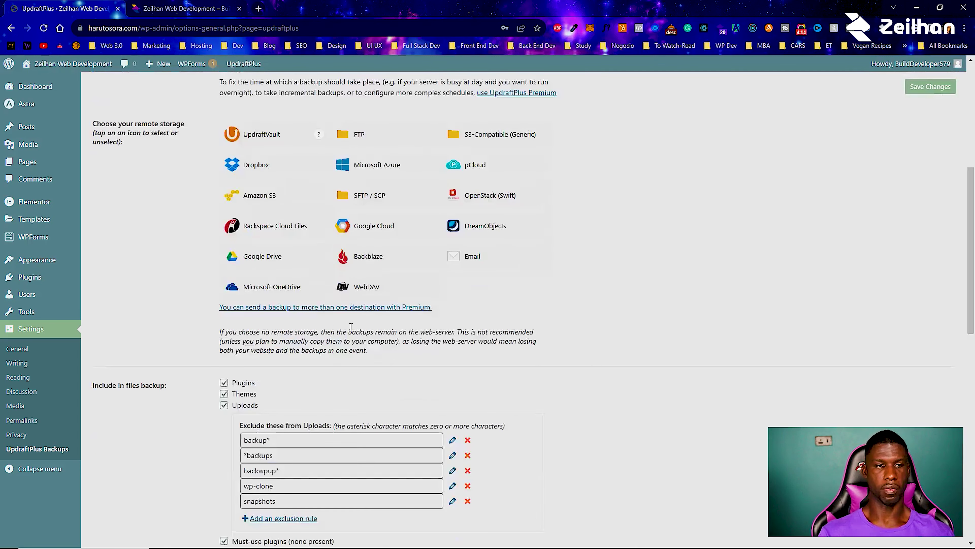
pyautogui.click(273, 264)
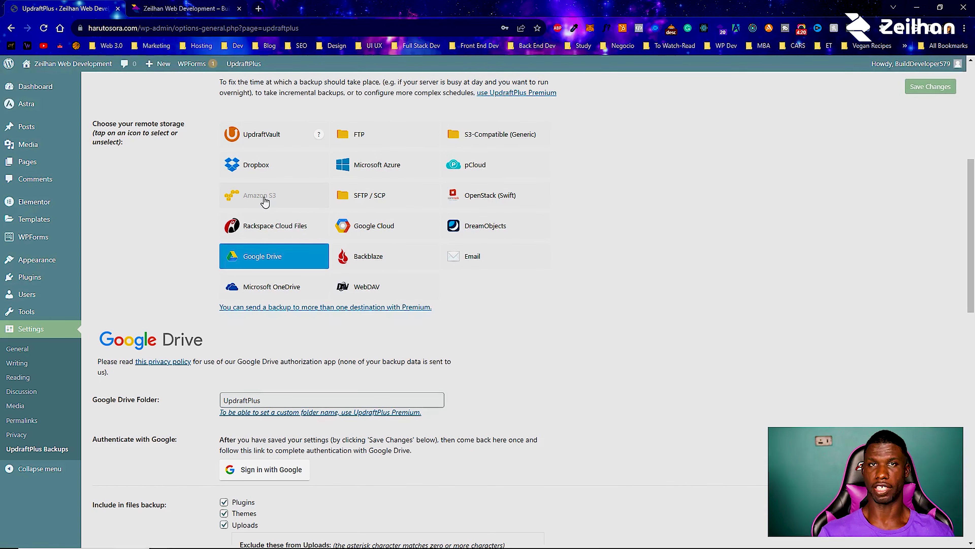
# Save the backup settings and authorize access to the Google Drive account, completing the UpdraftPlus setup.
pyautogui.scroll(-4, 515, 307)
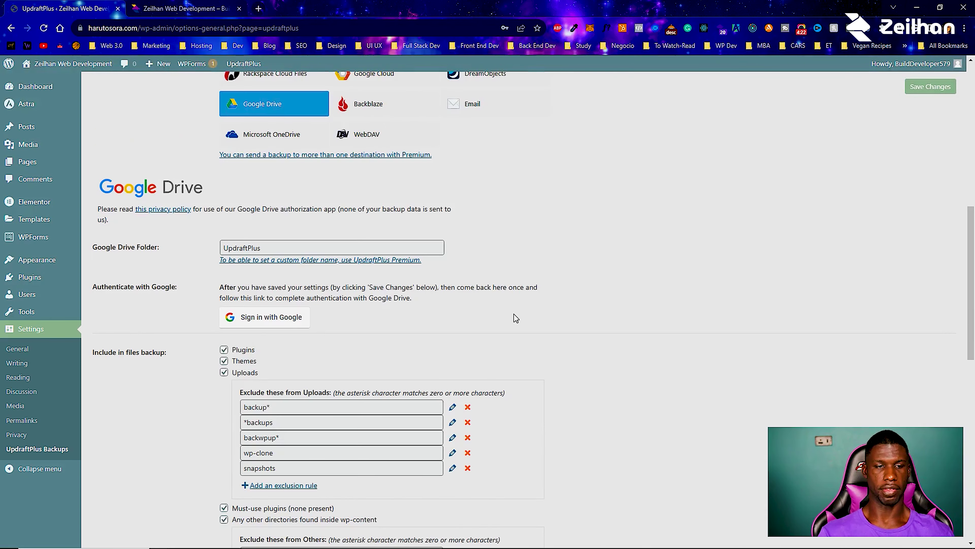
pyautogui.scroll(-15, 506, 322)
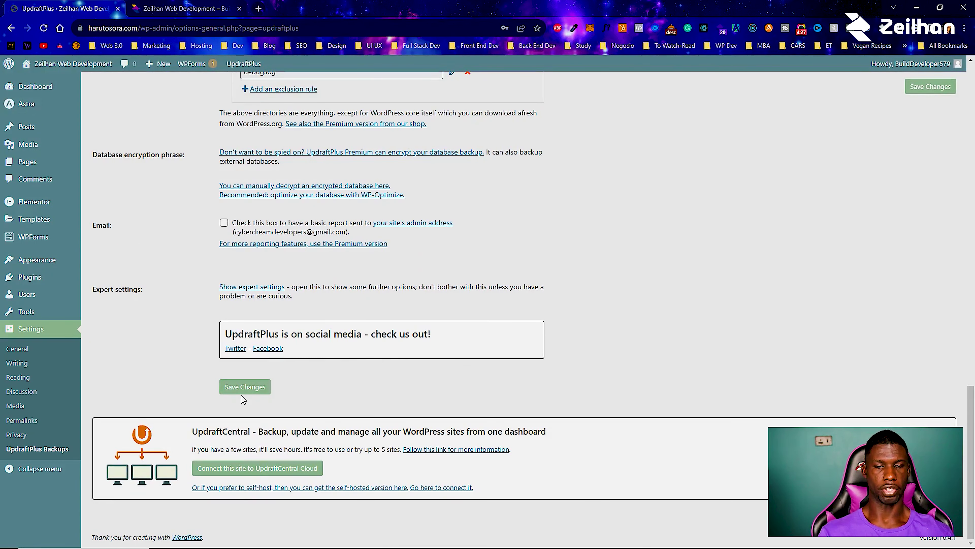
pyautogui.click(247, 387)
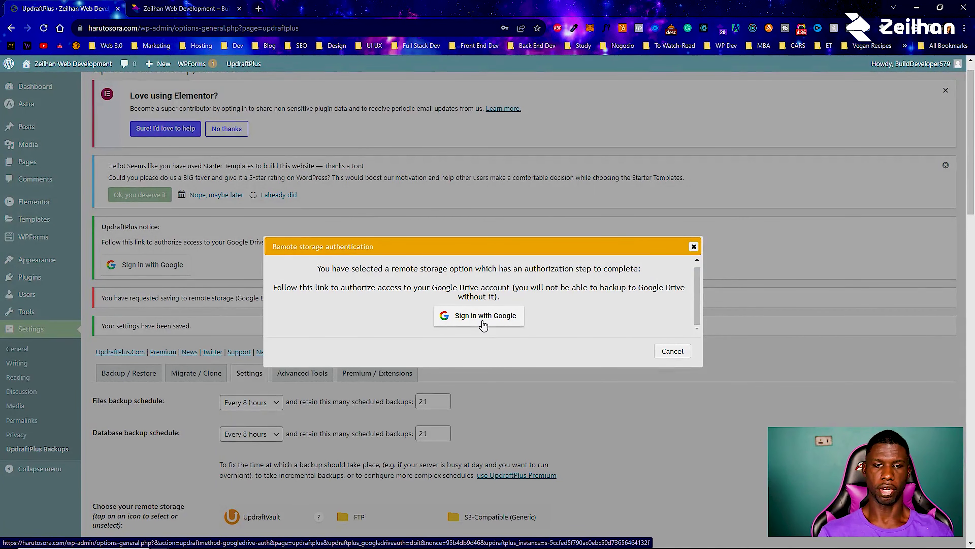
pyautogui.click(483, 327)
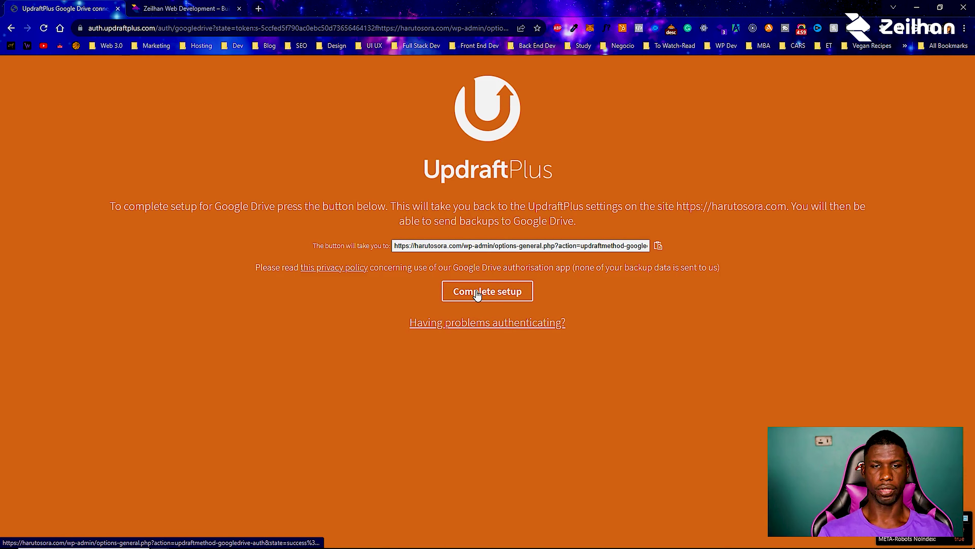
pyautogui.click(477, 295)
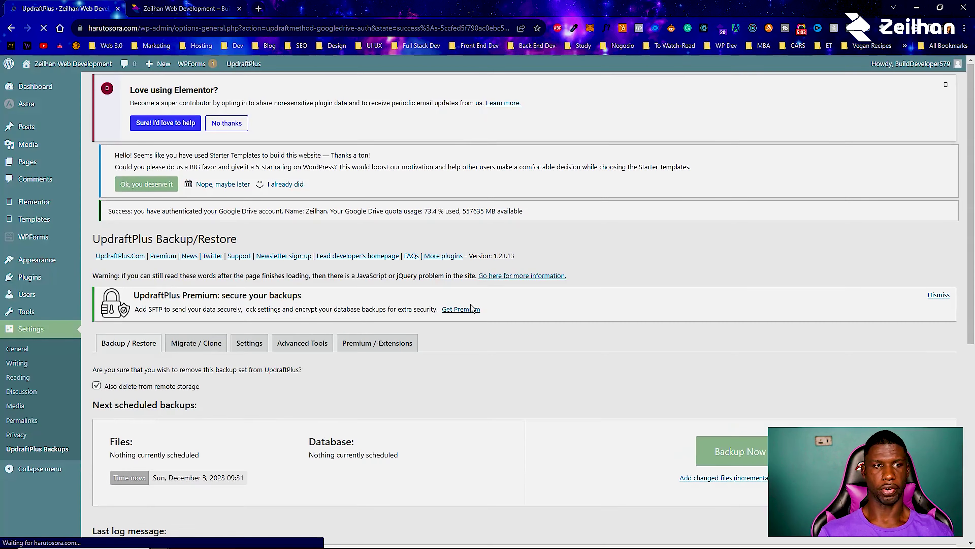
# Start a new UpdraftPlus backup that includes the database and files and is sent to remote storage.
pyautogui.scroll(-4, 284, 299)
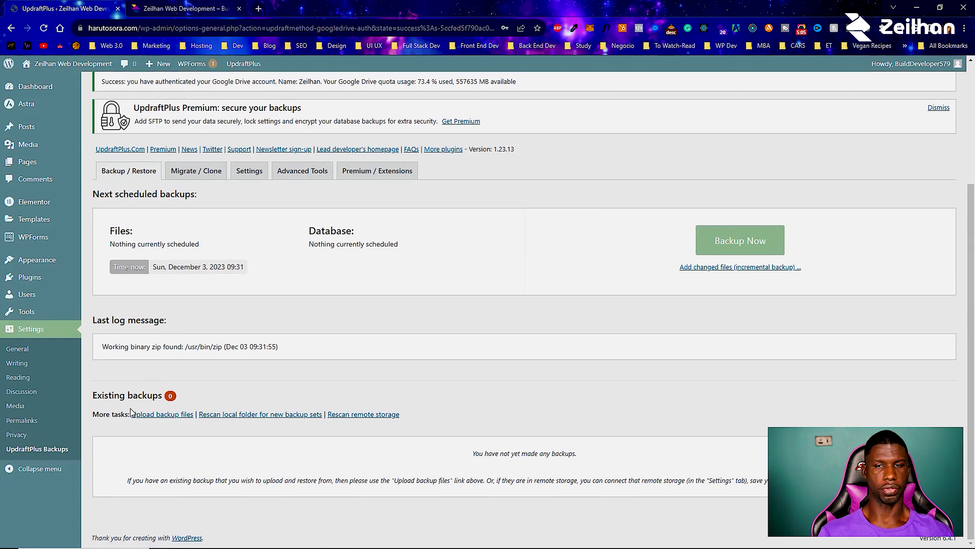
pyautogui.click(745, 240)
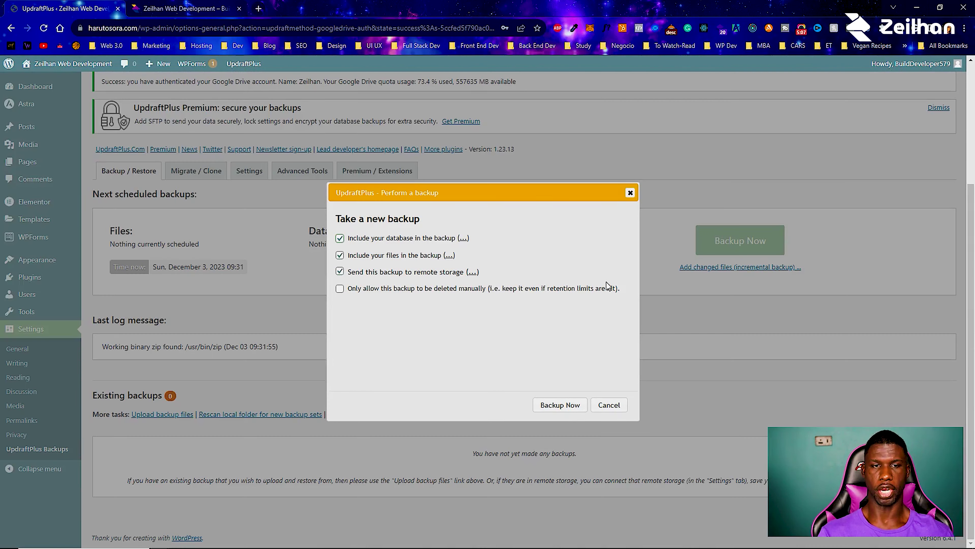
pyautogui.click(565, 405)
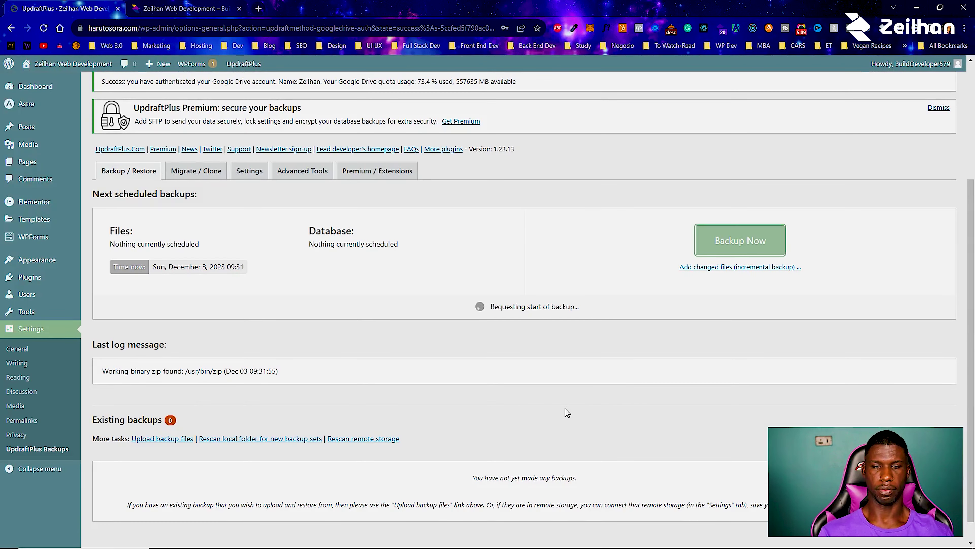
pyautogui.scroll(-1, 340, 277)
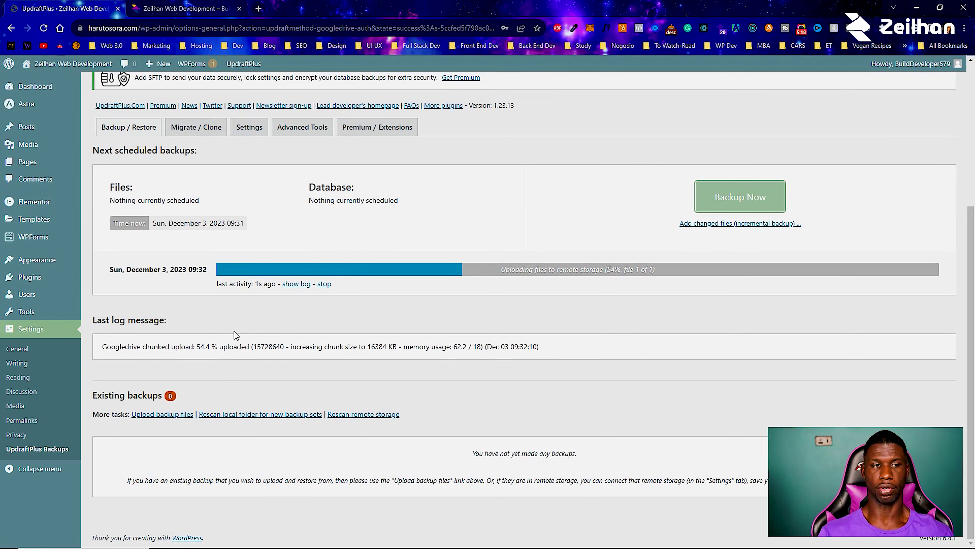
# Search the new plugins for WPVivid, and install and activate Migration, Backup, Staging – WPvivid.
pyautogui.moveTo(67, 277)
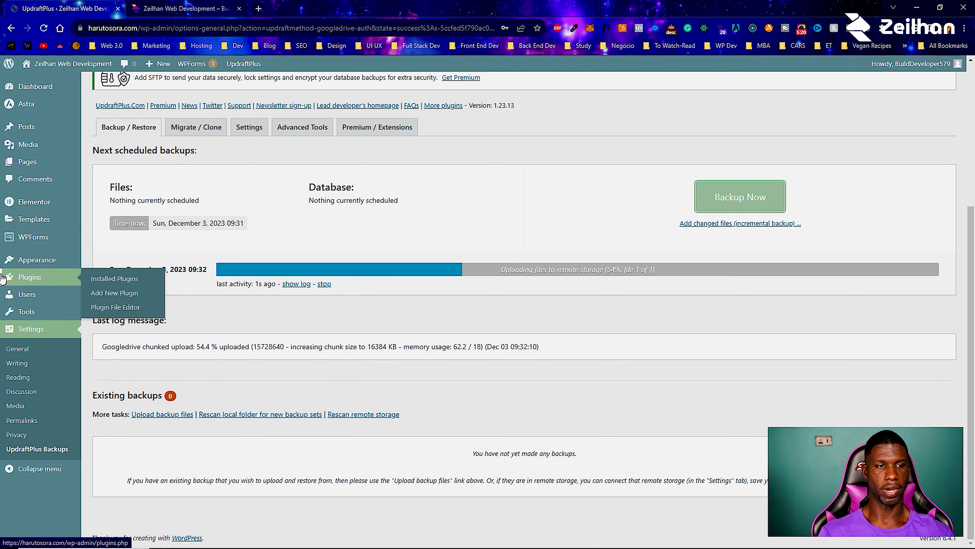
pyautogui.click(152, 296)
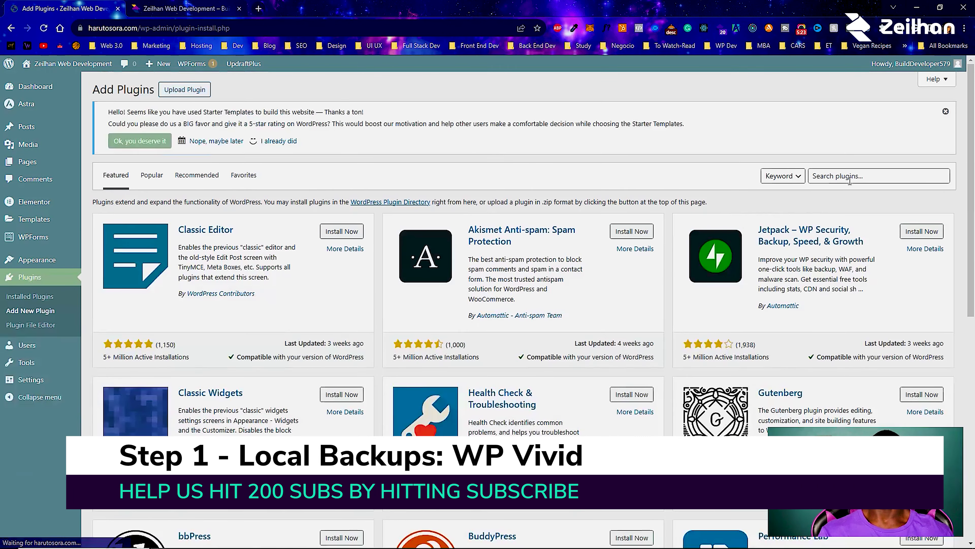
pyautogui.click(850, 181)
pyautogui.write('WPV')
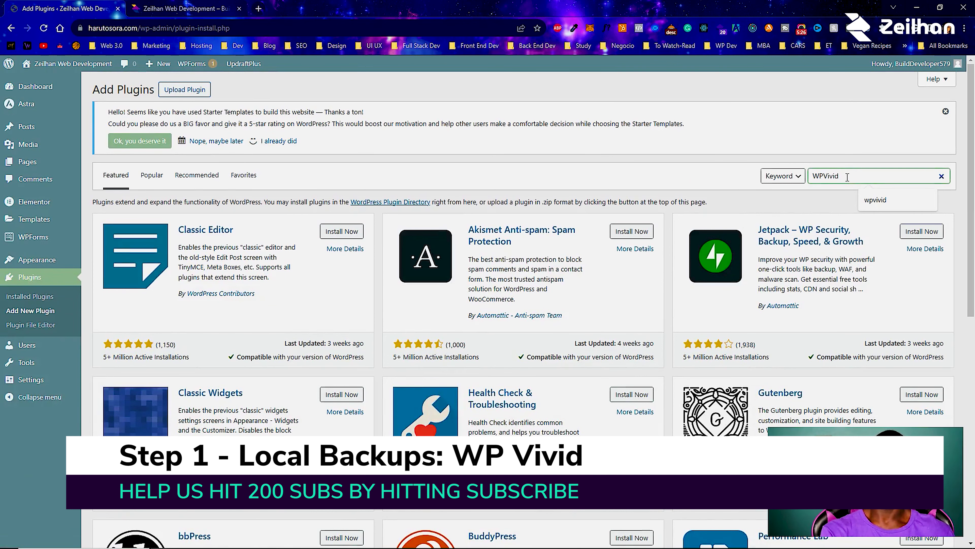
pyautogui.write('ivid')
pyautogui.press('Return')
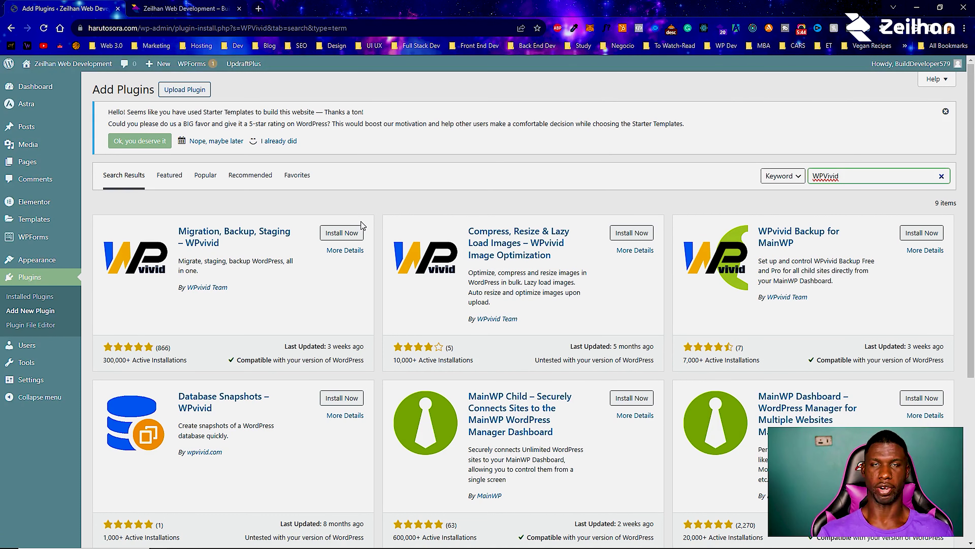
pyautogui.click(358, 237)
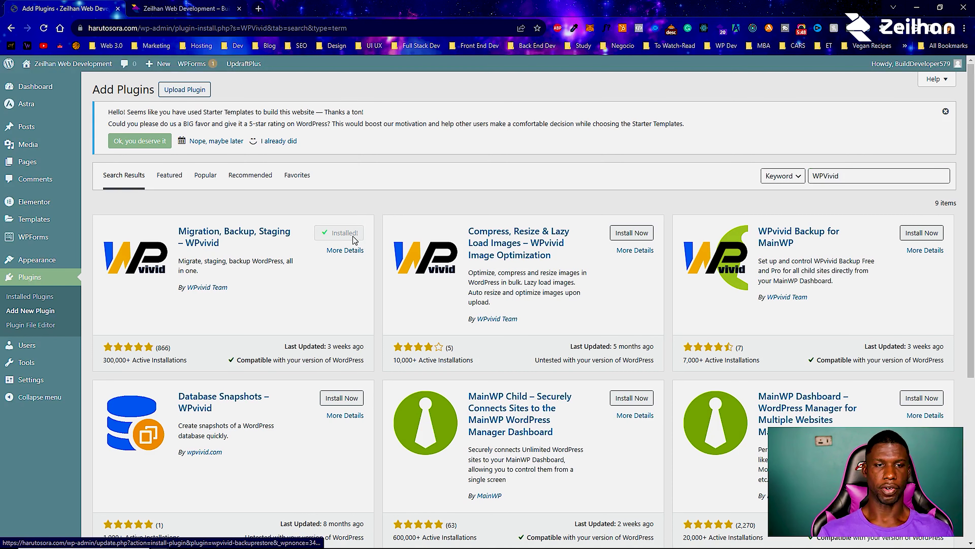
pyautogui.click(354, 235)
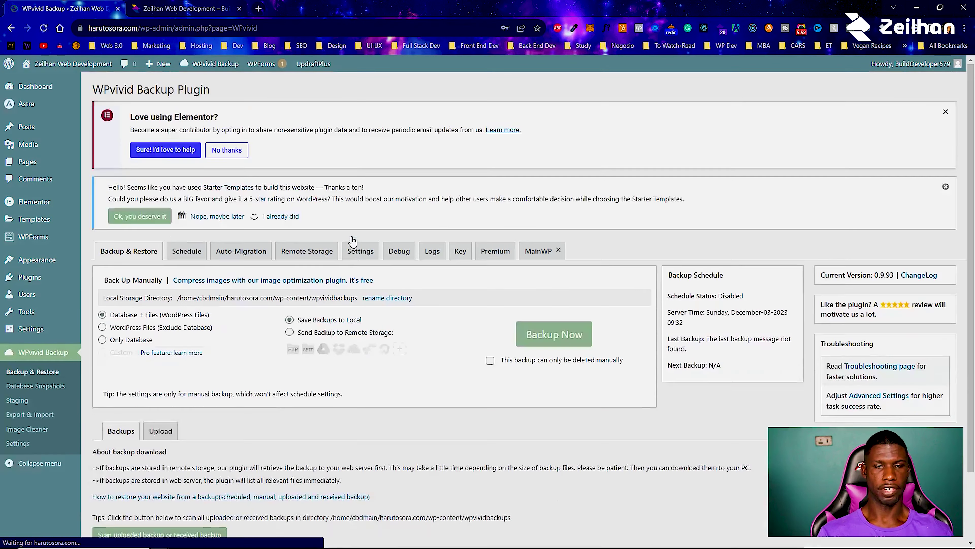
# Start a manual WPvivid backup of the database and WordPress files, saved to local storage.
pyautogui.scroll(-2, 338, 281)
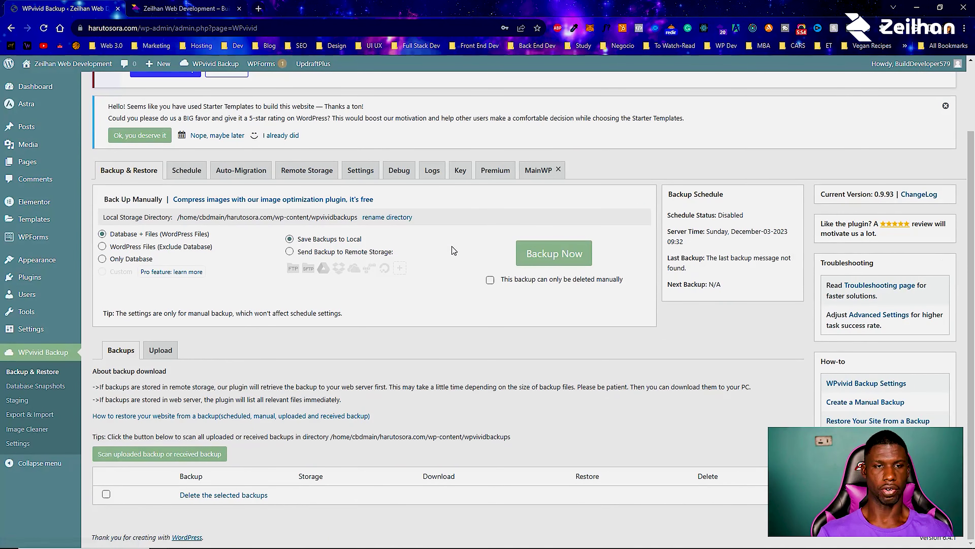
pyautogui.click(564, 248)
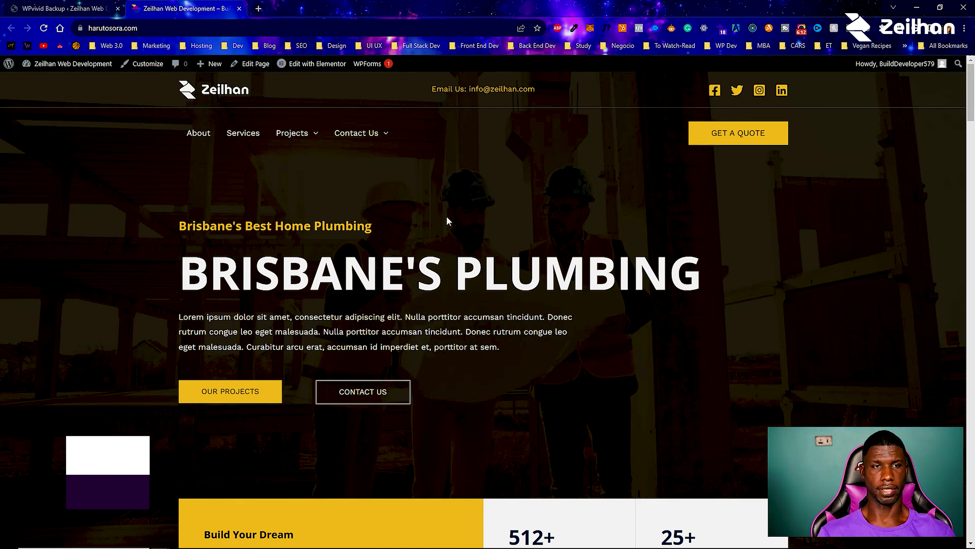
# Look through the live website's home, FAQ, project request and projects pages.
pyautogui.scroll(-5, 446, 216)
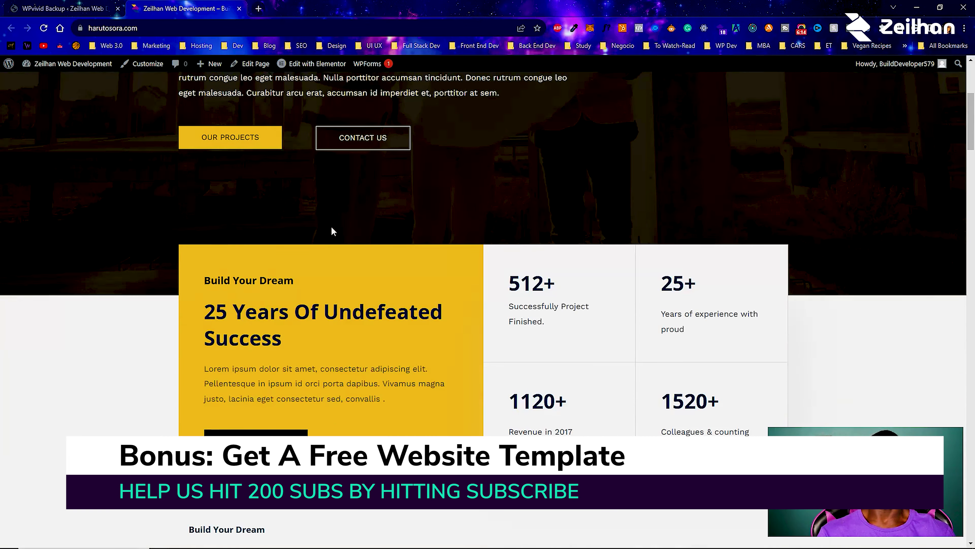
pyautogui.scroll(-10, 331, 227)
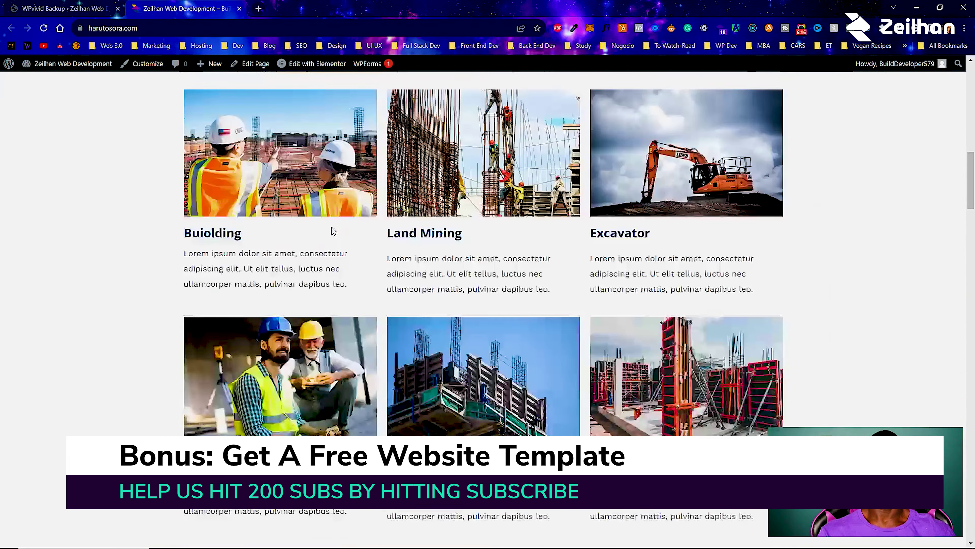
pyautogui.scroll(15, 318, 217)
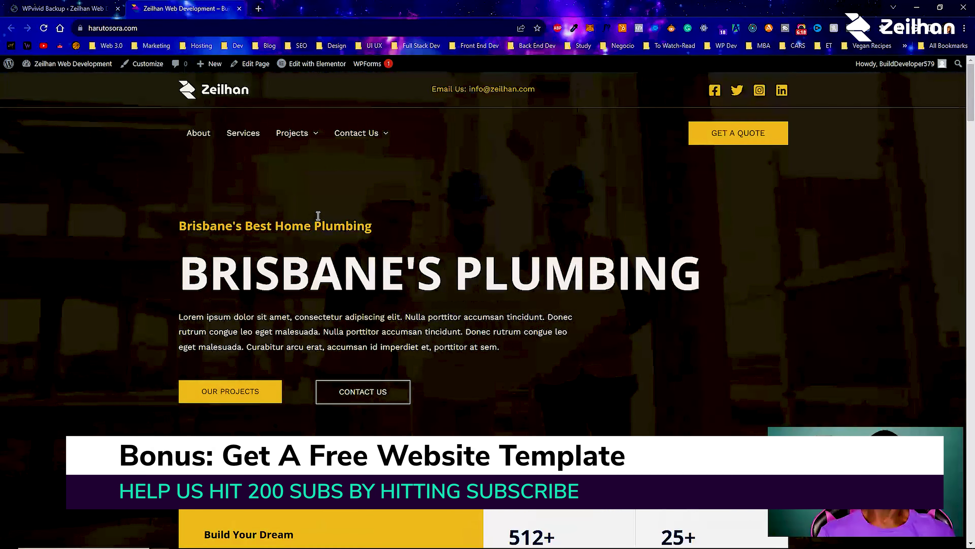
pyautogui.moveTo(352, 136)
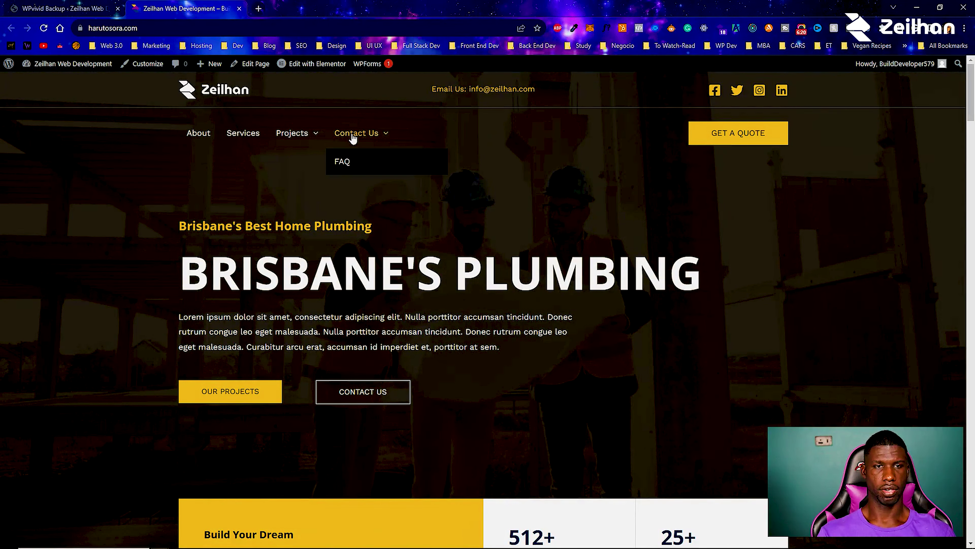
pyautogui.click(348, 160)
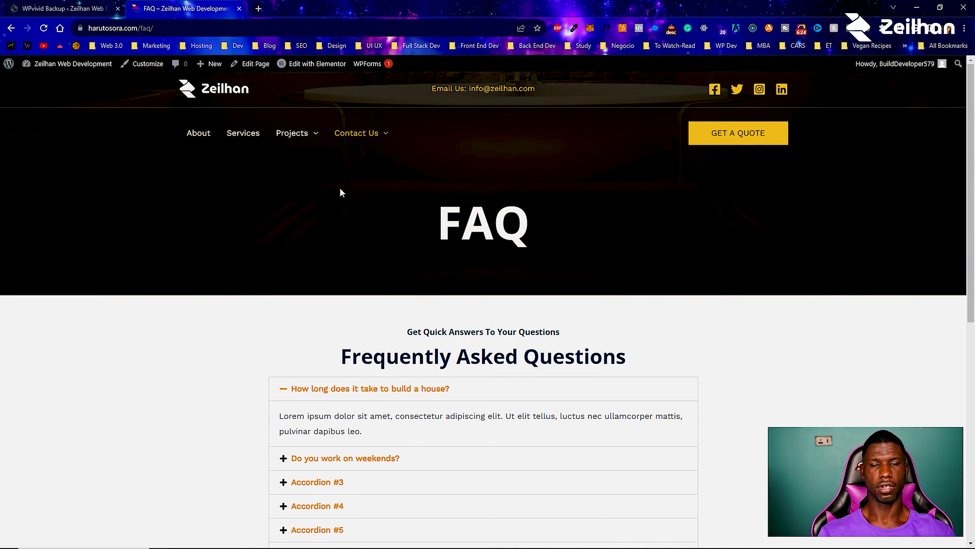
pyautogui.scroll(-5, 340, 189)
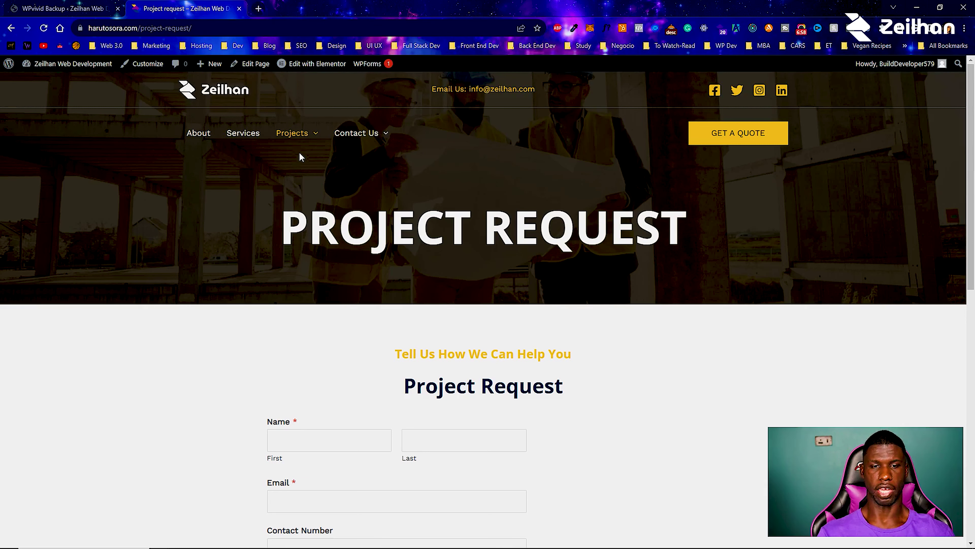
pyautogui.click(301, 139)
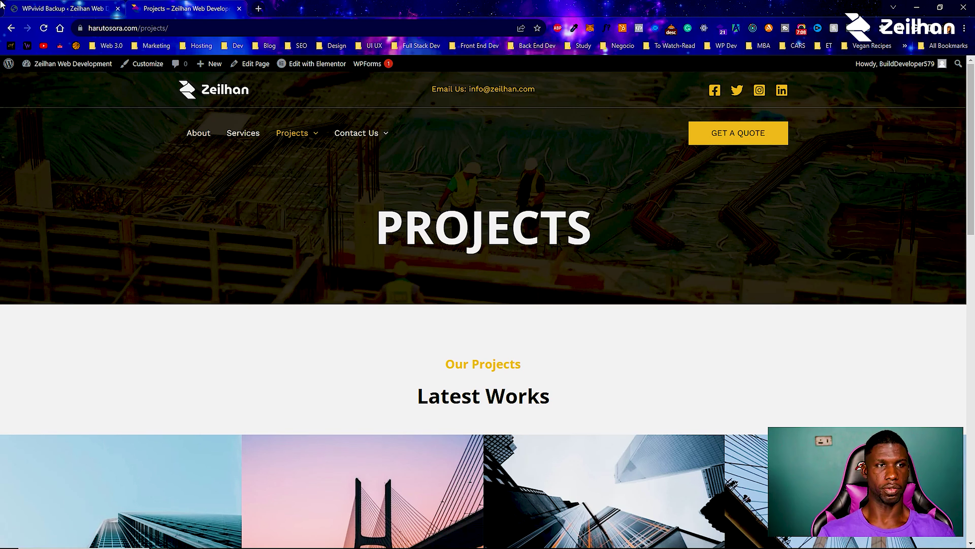
# Return to the WPvivid backup page and check the list of backups with its download, restore and delete options.
pyautogui.click(65, 8)
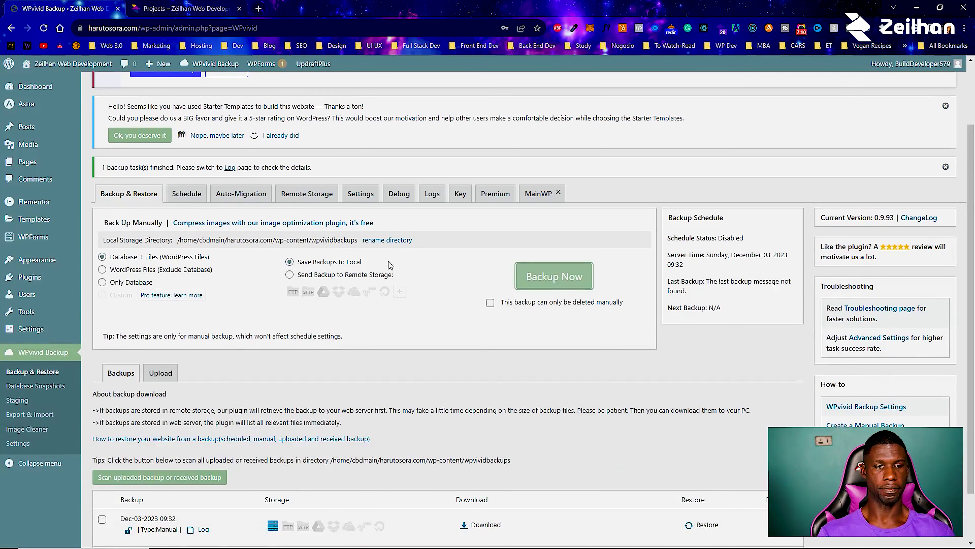
pyautogui.scroll(-2, 742, 474)
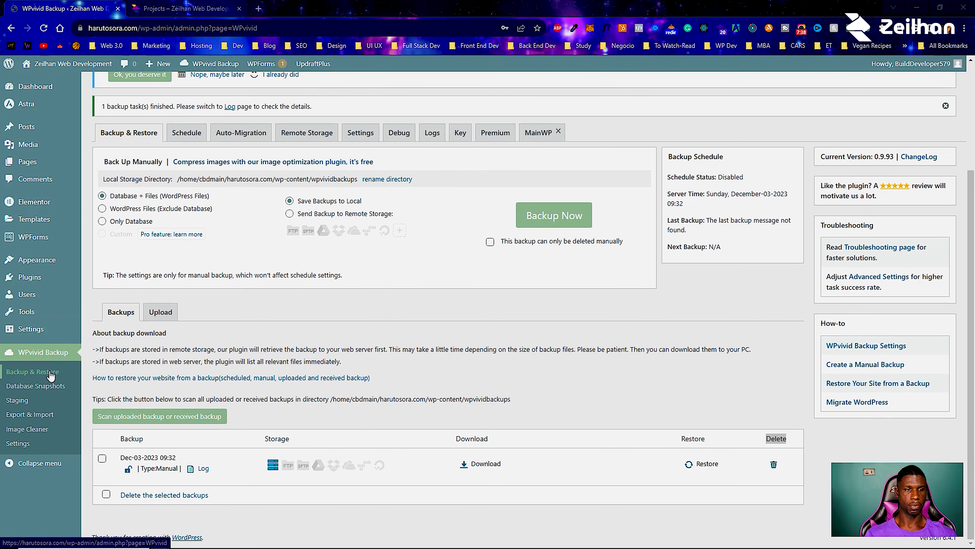
# Open the upload area for existing WPvivid backup files and view its file selection option.
pyautogui.click(160, 311)
pyautogui.scroll(-3, 457, 442)
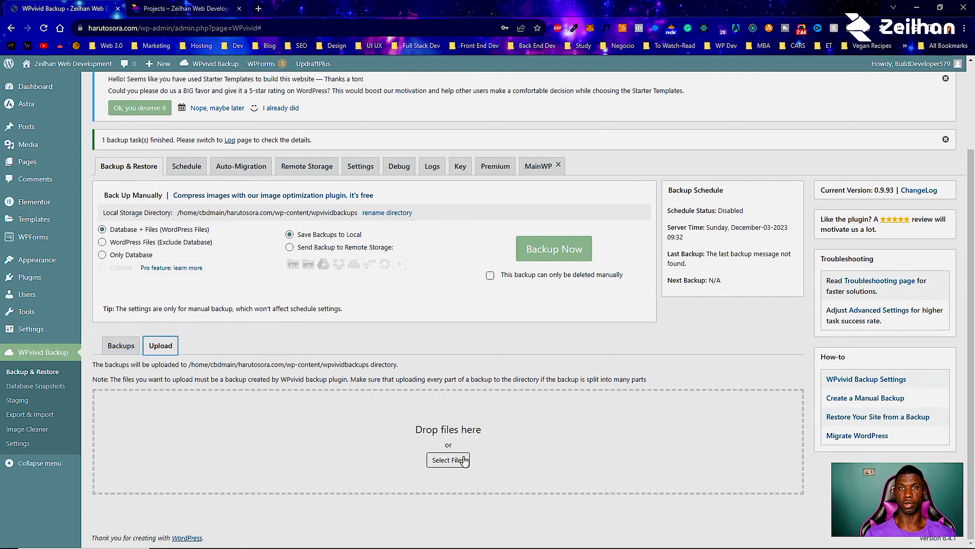
# In the UpdraftPlus backups, retrieve the database, plugins, themes and uploads files of the Dec 03, 2023 9:32 backup for download.
pyautogui.moveTo(4, 337)
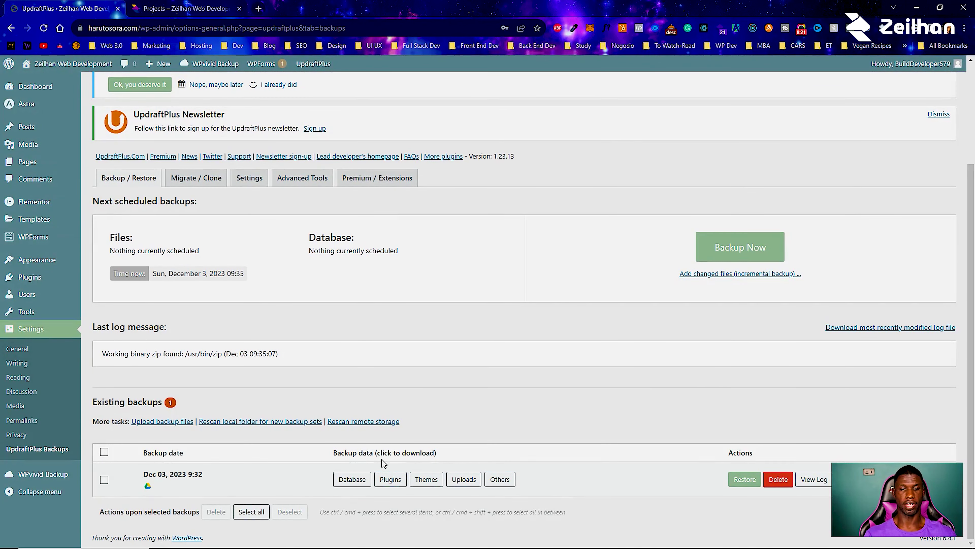
pyautogui.click(364, 478)
pyautogui.click(390, 479)
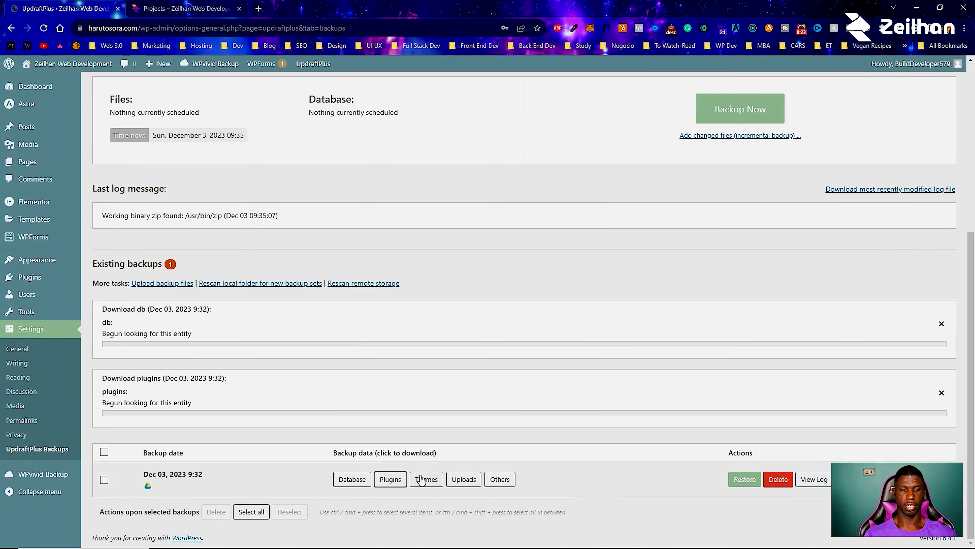
pyautogui.click(426, 497)
pyautogui.scroll(-1, 453, 472)
pyautogui.scroll(-2, 469, 467)
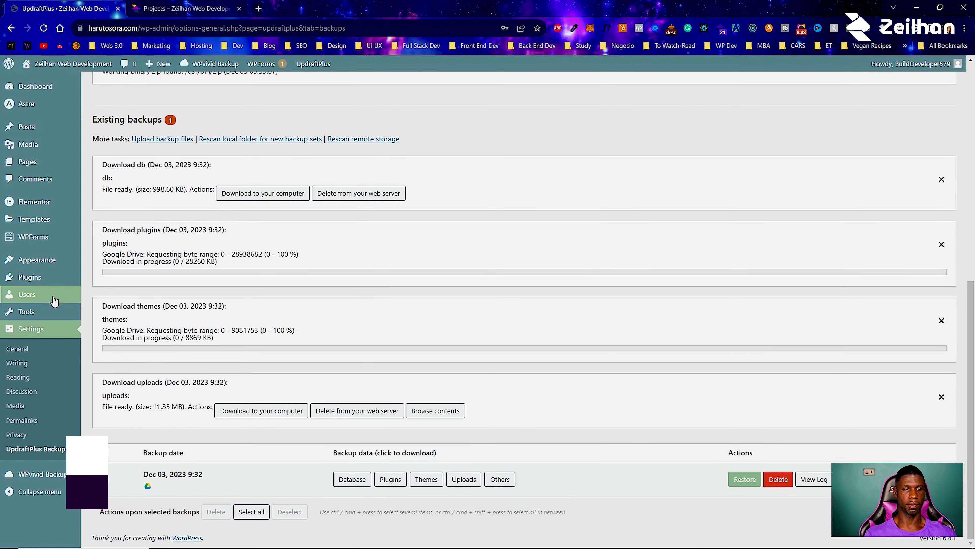
# Search the new plugins for Sucuri, and install and activate Sucuri Security – Auditing, Malware Scanner and Security Hardening.
pyautogui.moveTo(38, 278)
pyautogui.click(128, 293)
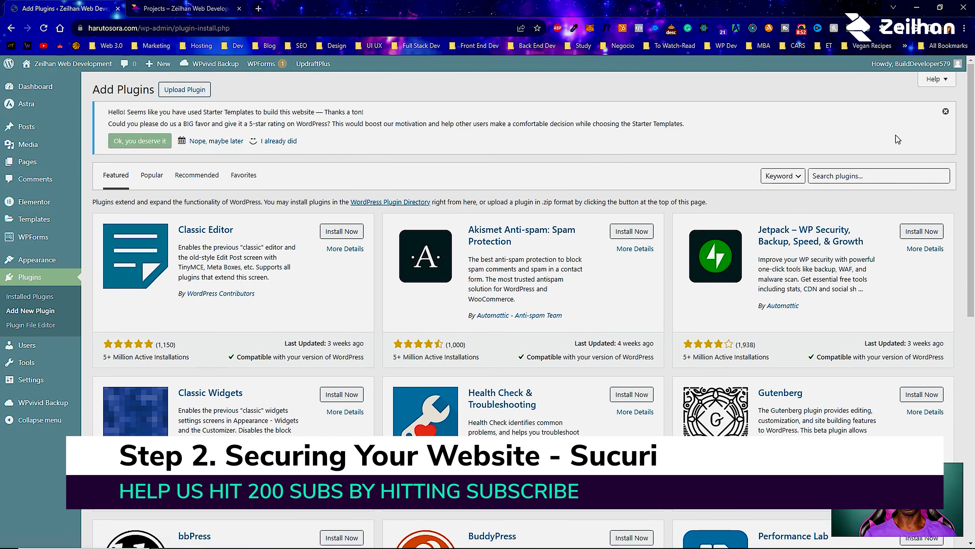
pyautogui.click(873, 174)
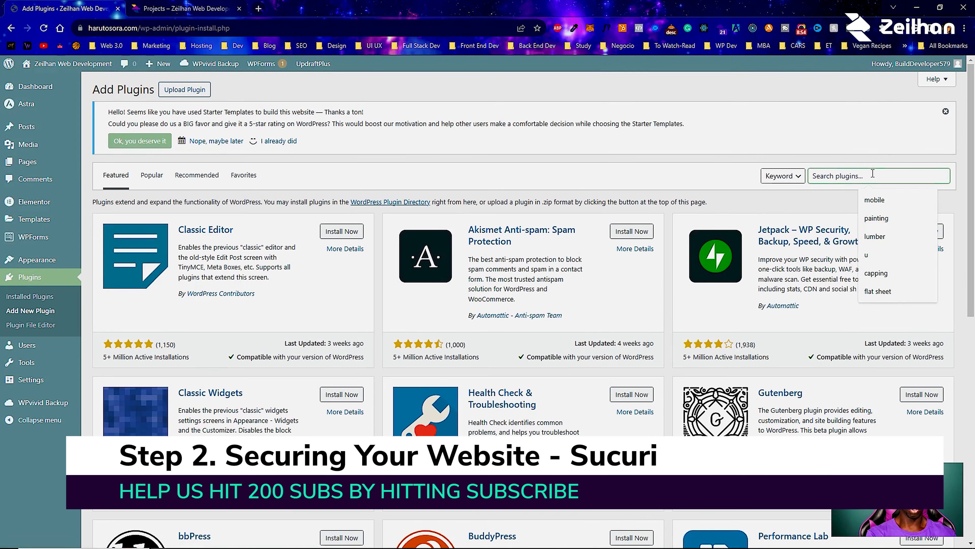
pyautogui.write('Sucur')
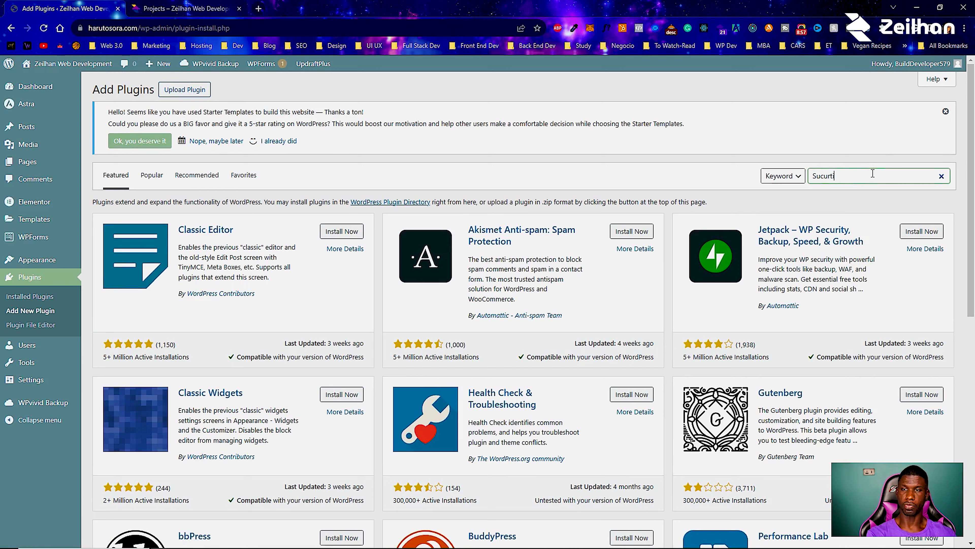
pyautogui.write('i')
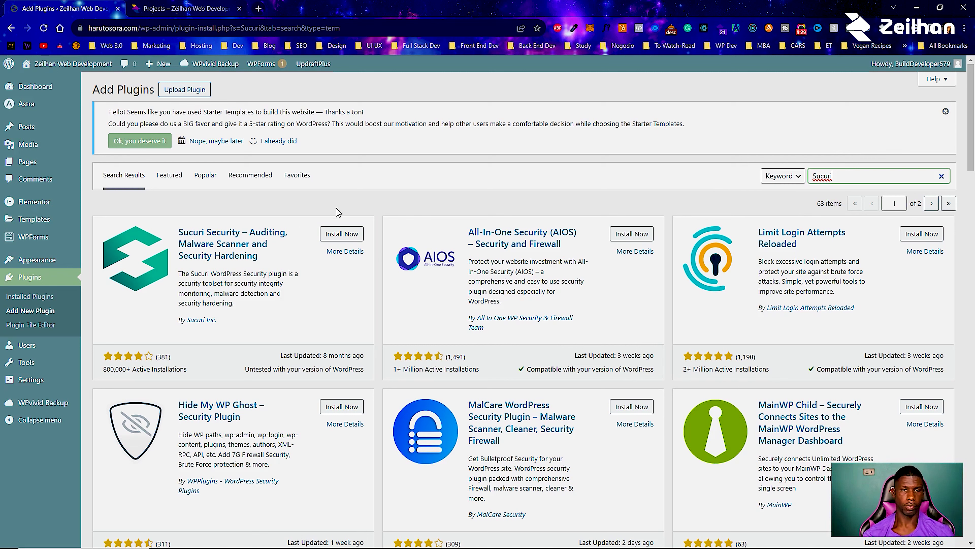
pyautogui.click(324, 234)
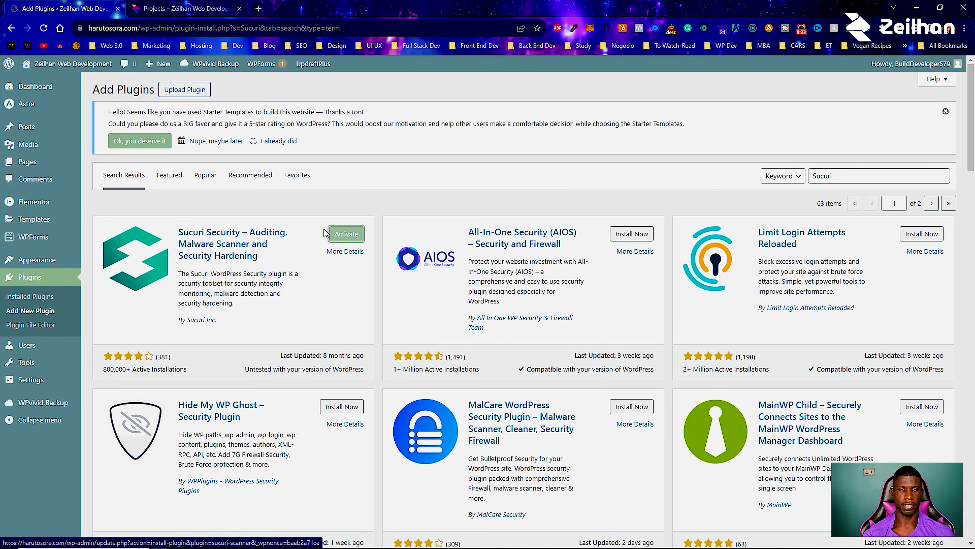
pyautogui.click(326, 234)
# Open the hardening section of the Sucuri Security settings and review the available hardening options.
pyautogui.moveTo(42, 403)
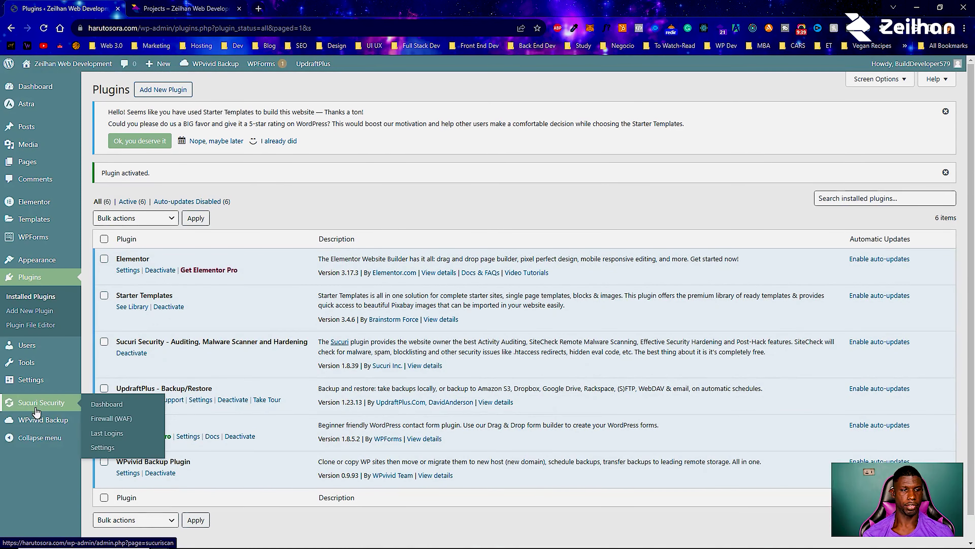
pyautogui.click(102, 447)
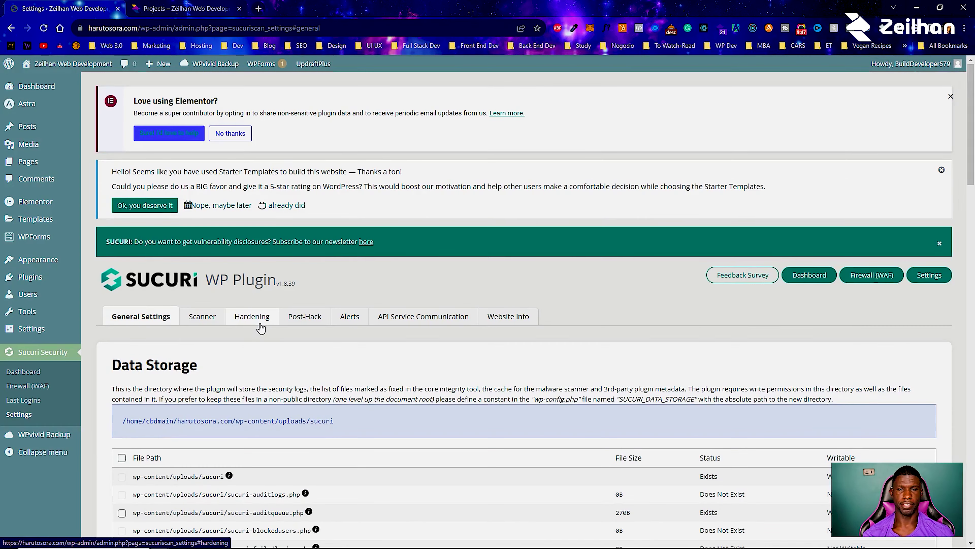
pyautogui.click(250, 316)
pyautogui.scroll(-4, 869, 247)
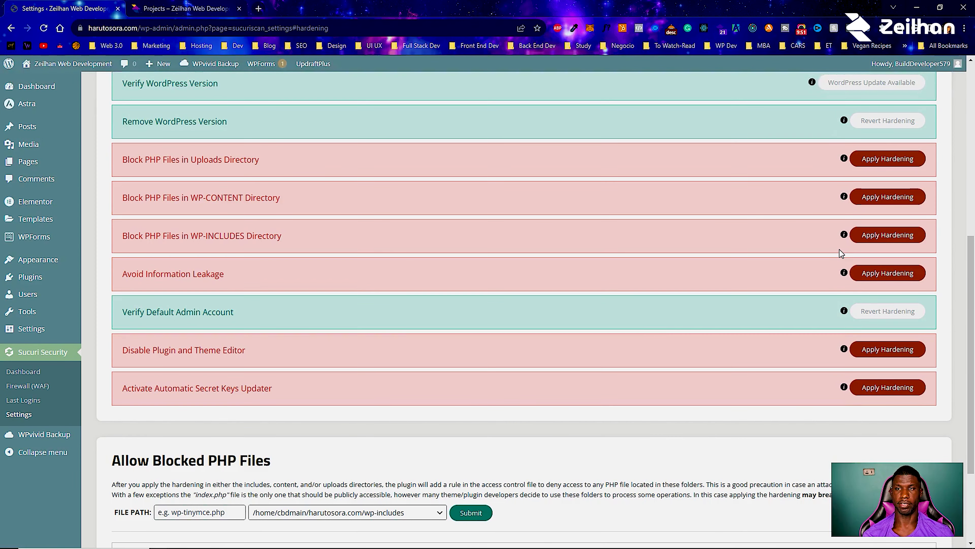
pyautogui.scroll(3, 837, 250)
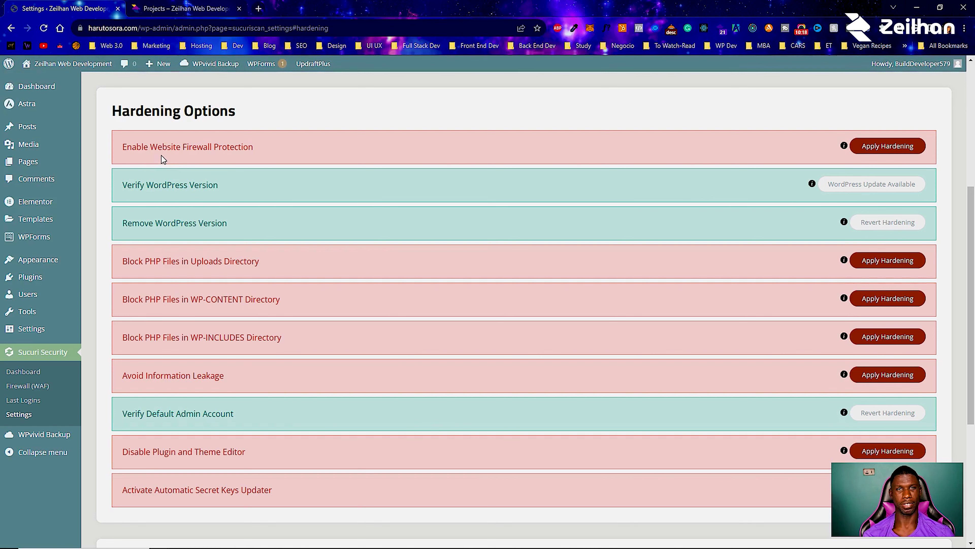
pyautogui.scroll(-4, 345, 168)
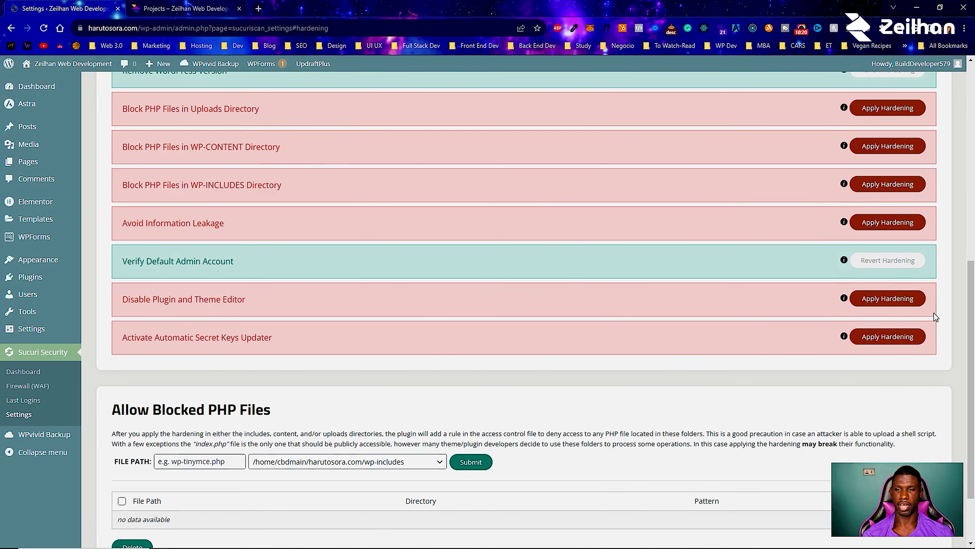
# Apply Sucuri hardening to Activate Automatic Secret Keys Updater, Disable Plugin and Theme Editor, and Avoid Information Leakage.
pyautogui.click(893, 338)
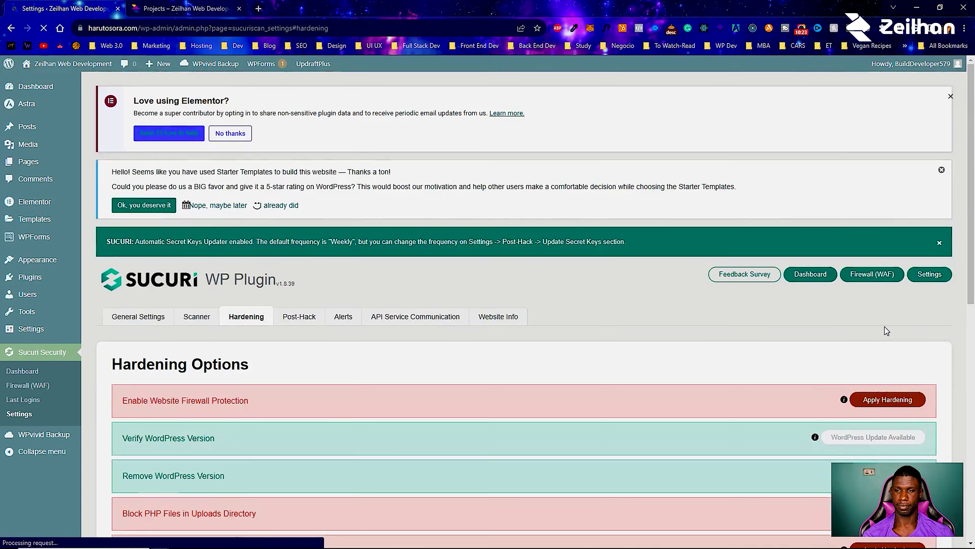
pyautogui.scroll(-8, 884, 327)
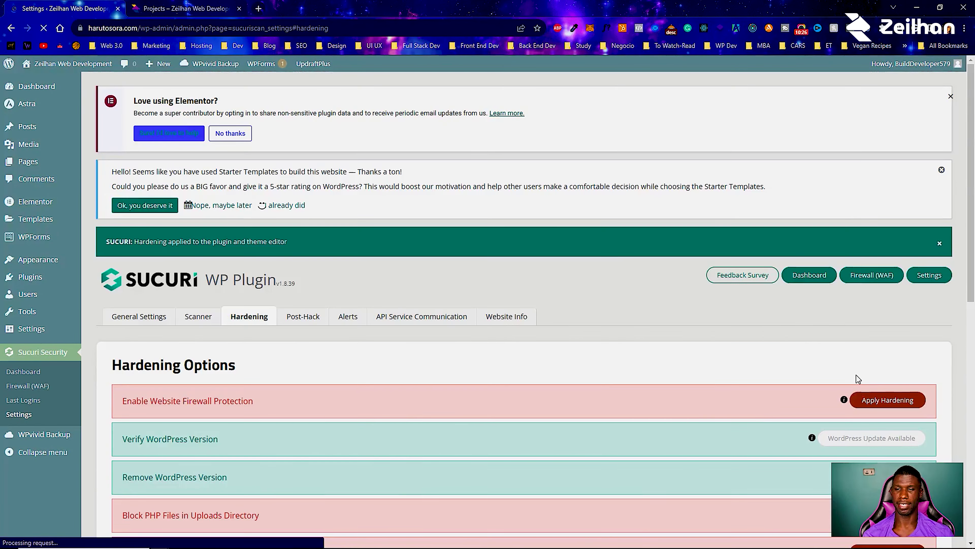
pyautogui.scroll(-7, 856, 374)
pyautogui.click(874, 376)
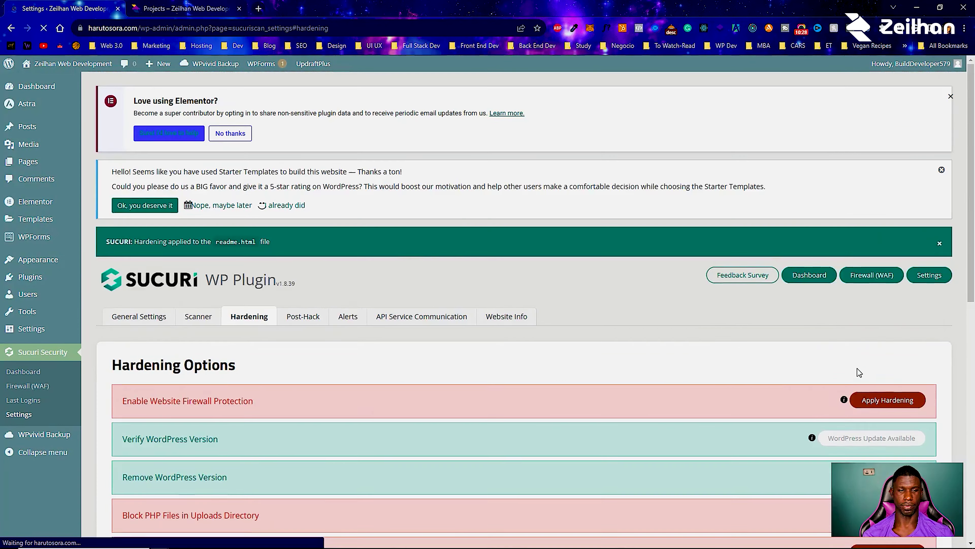
# Apply Sucuri hardening that blocks PHP files in the WP-INCLUDES, WP-CONTENT and Uploads directories.
pyautogui.scroll(-8, 857, 368)
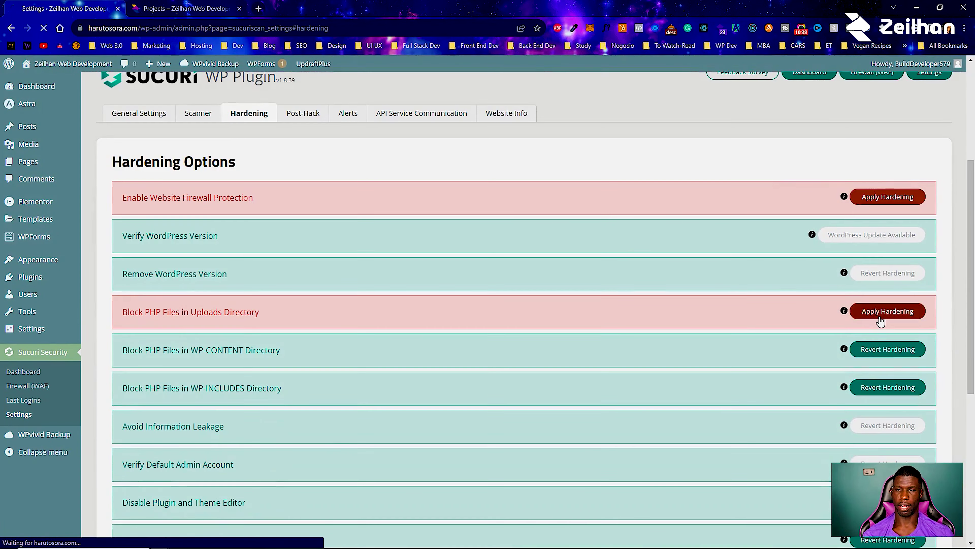
pyautogui.click(874, 318)
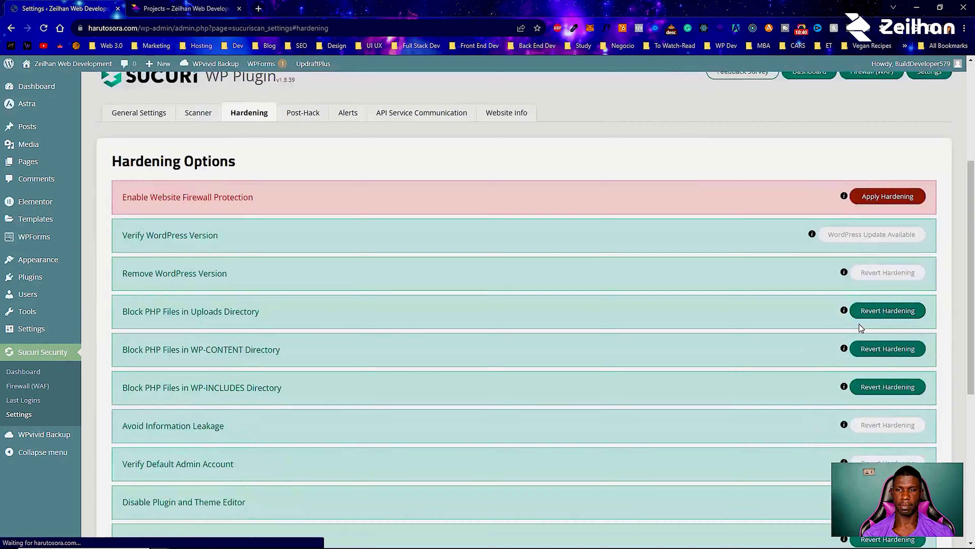
pyautogui.scroll(-8, 860, 324)
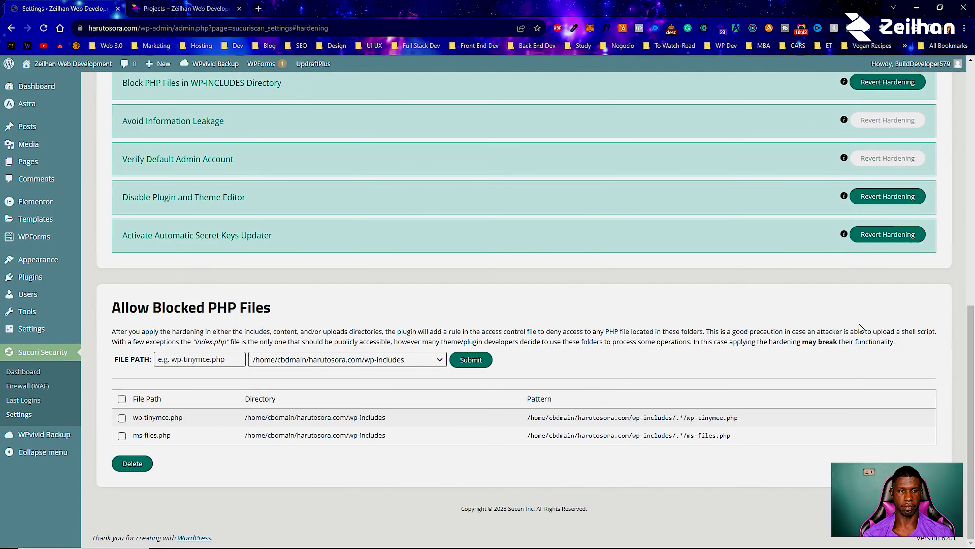
# Log back in to the WordPress admin and open the Sucuri dashboard with its WordPress Integrity section.
pyautogui.scroll(10, 859, 323)
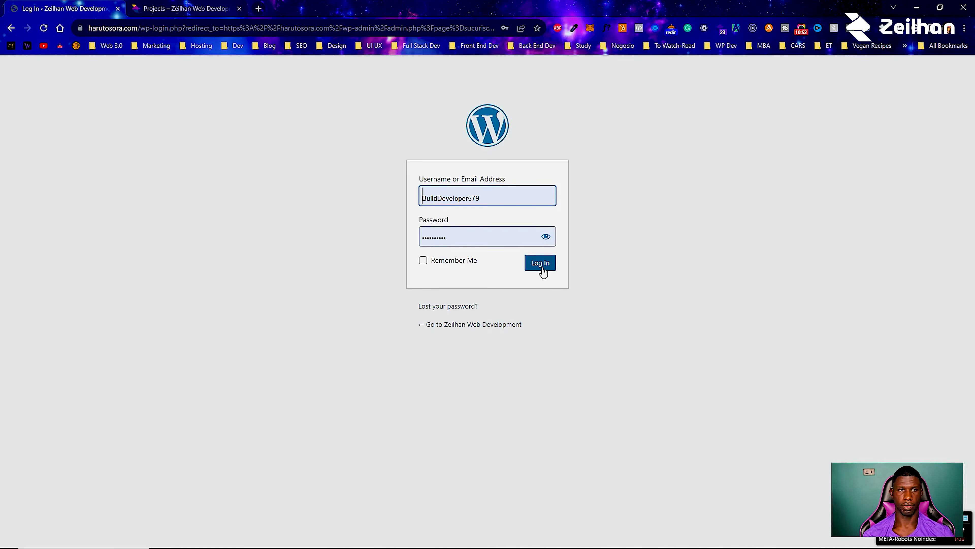
pyautogui.click(541, 264)
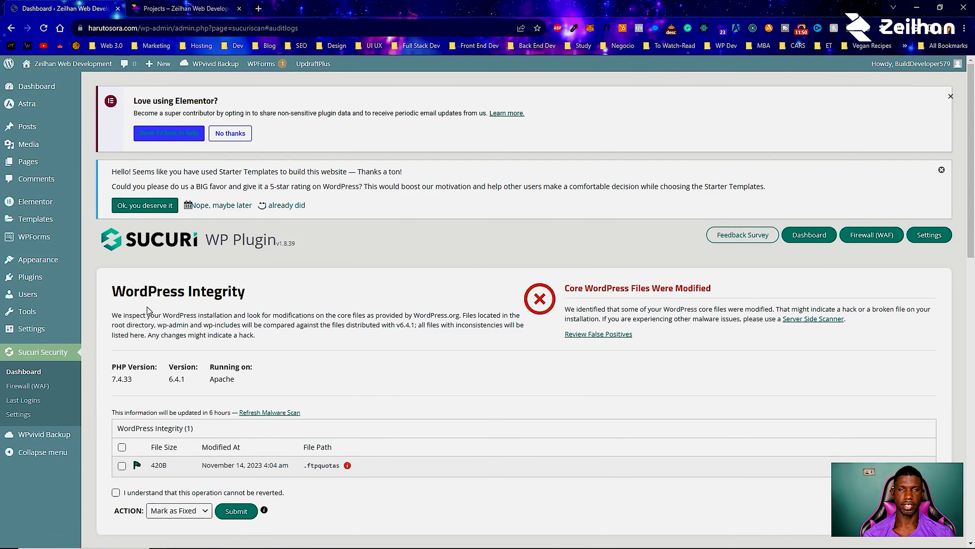
# Open the page for adding new plugins and search it for Wordfence.
pyautogui.moveTo(84, 312)
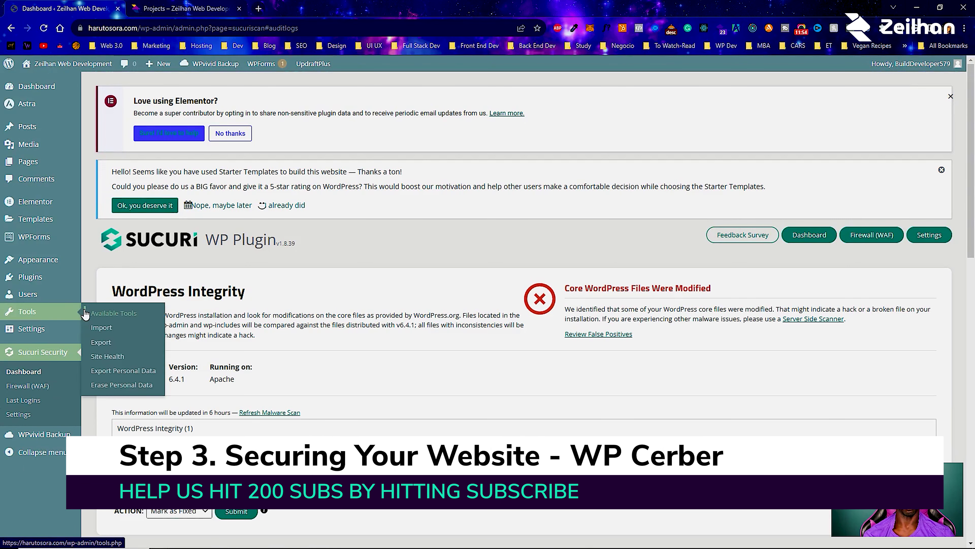
pyautogui.moveTo(77, 277)
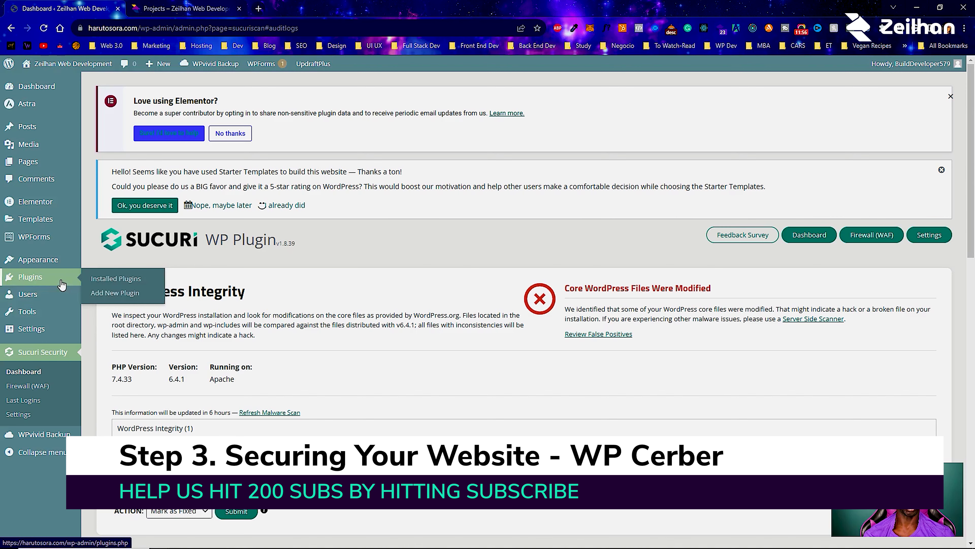
pyautogui.click(128, 300)
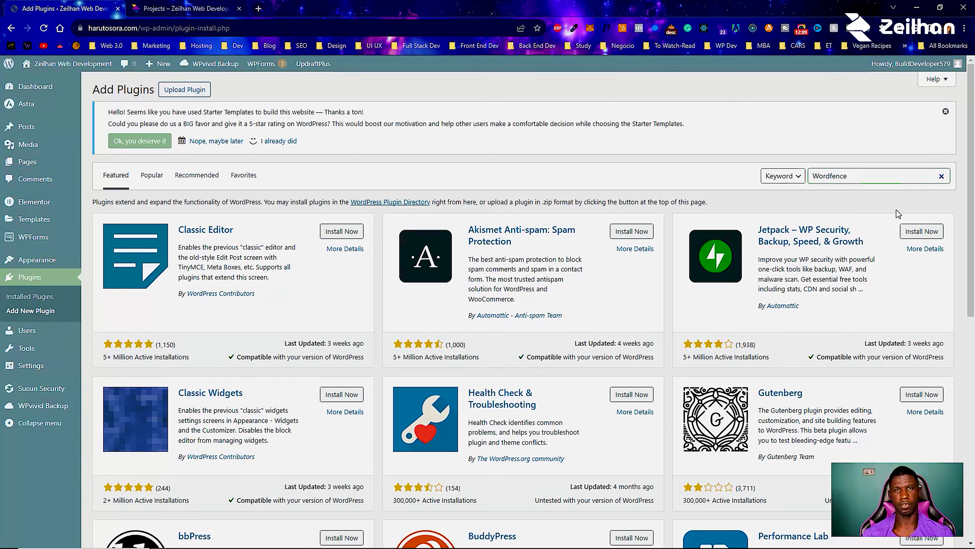
pyautogui.press('Return')
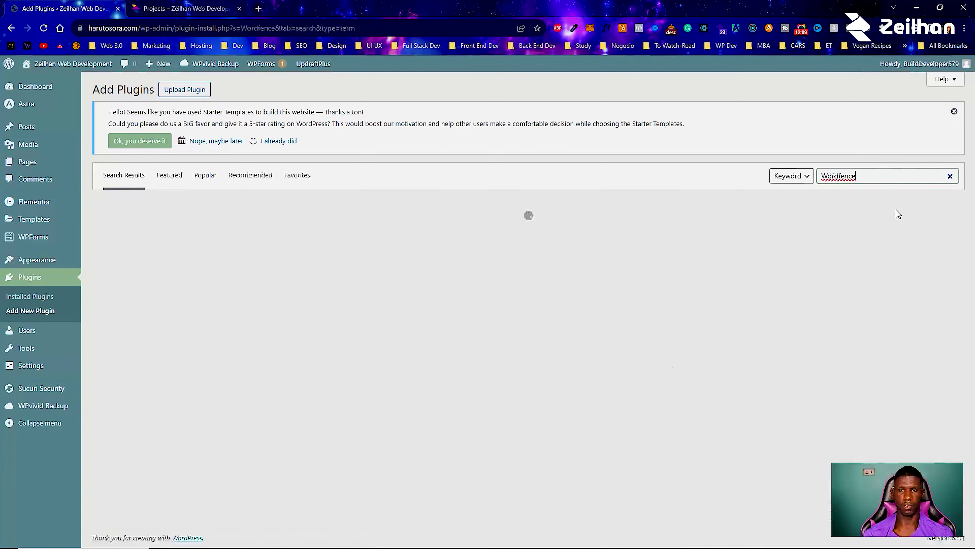
# Search the new plugins for security and browse the listed security plugins.
pyautogui.hotkey('ctrl', 'a')
pyautogui.write('security')
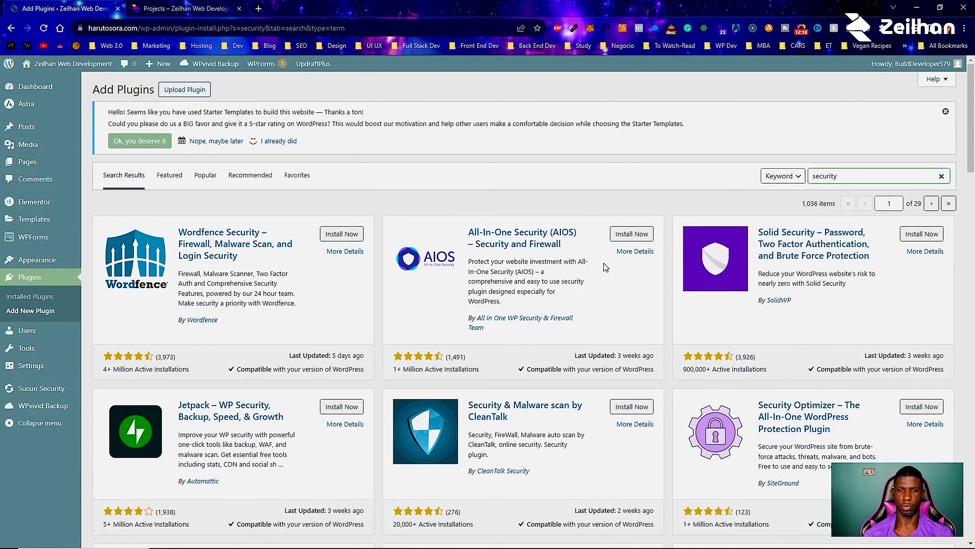
pyautogui.scroll(-5, 614, 323)
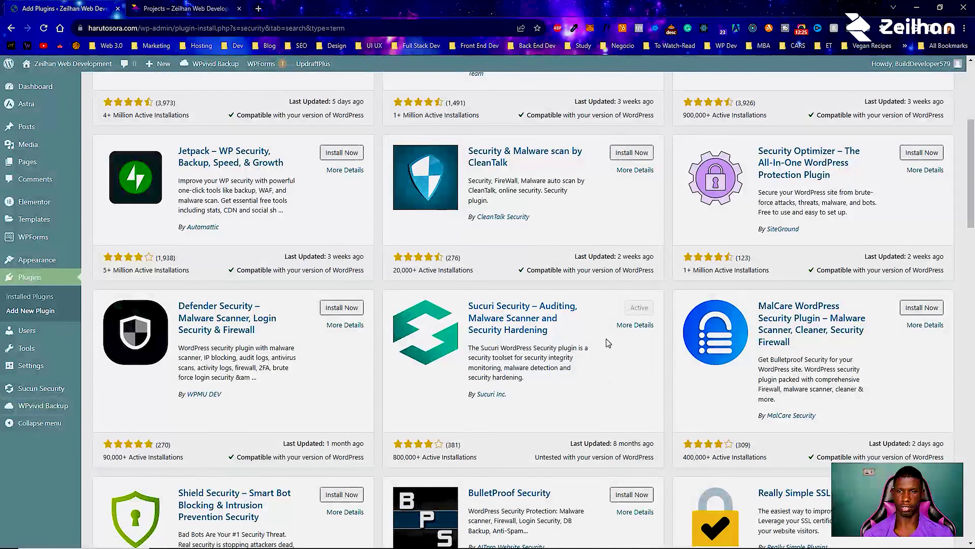
pyautogui.scroll(-5, 823, 330)
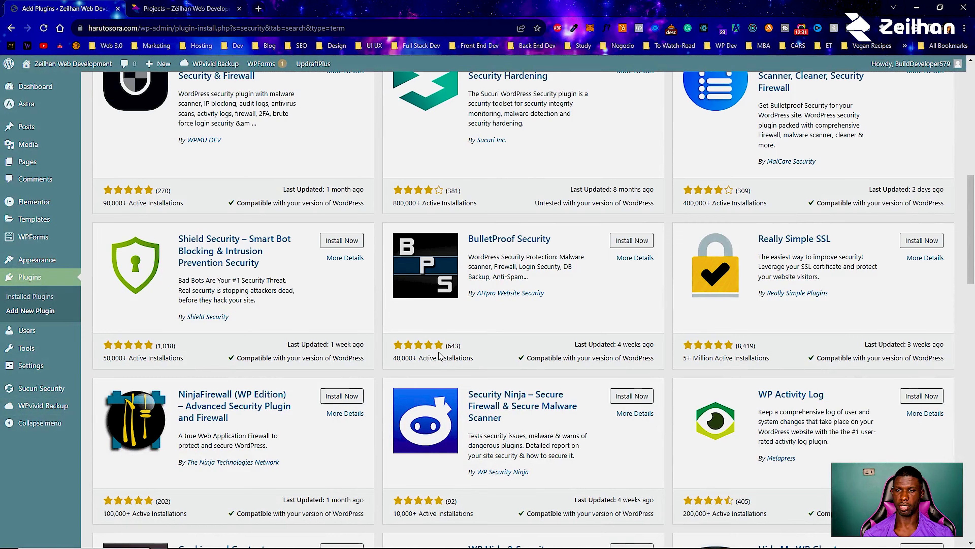
pyautogui.scroll(-4, 439, 355)
pyautogui.scroll(-1, 440, 356)
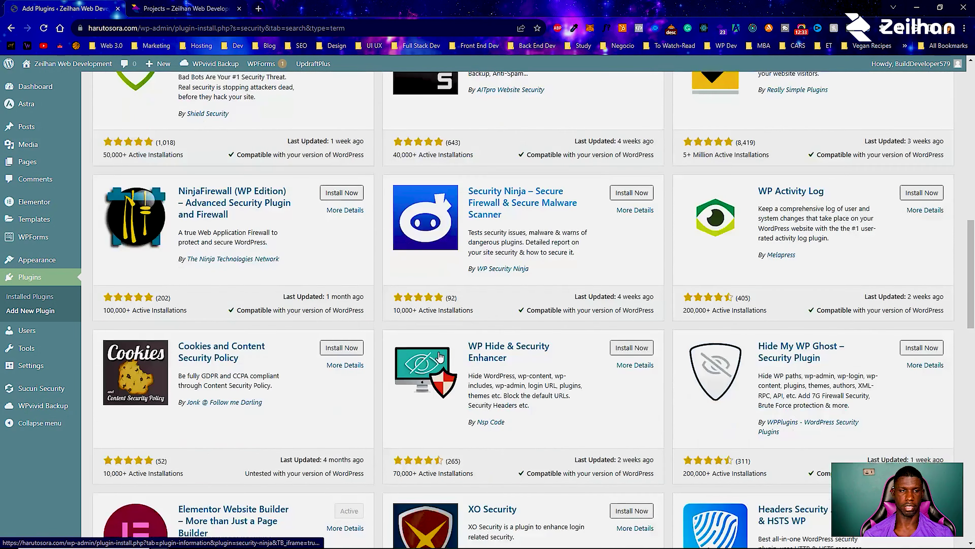
pyautogui.scroll(-6, 440, 356)
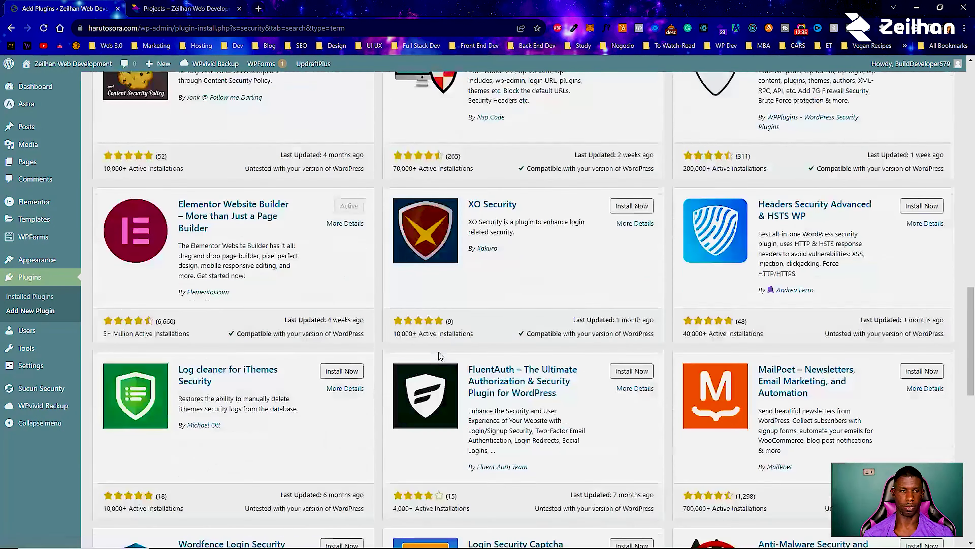
pyautogui.scroll(10, 439, 352)
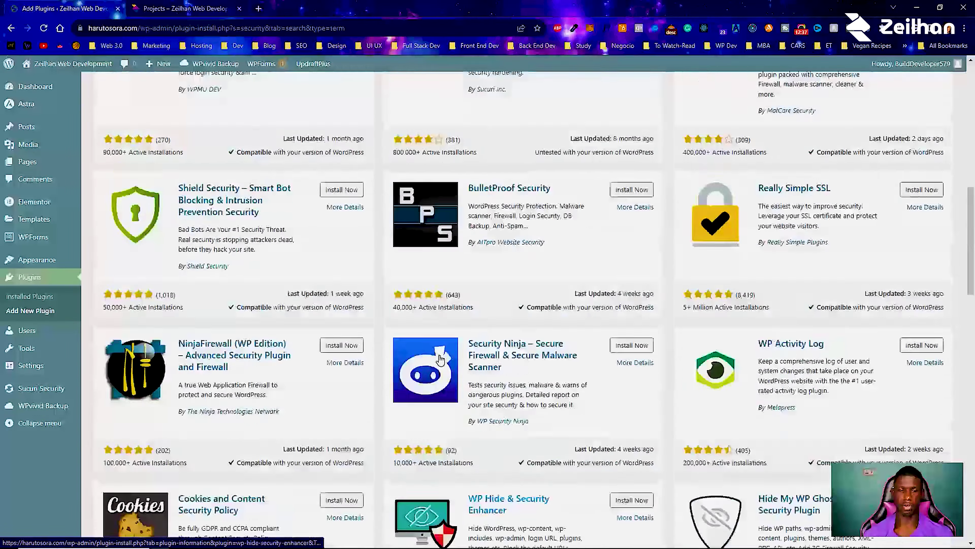
pyautogui.scroll(11, 439, 357)
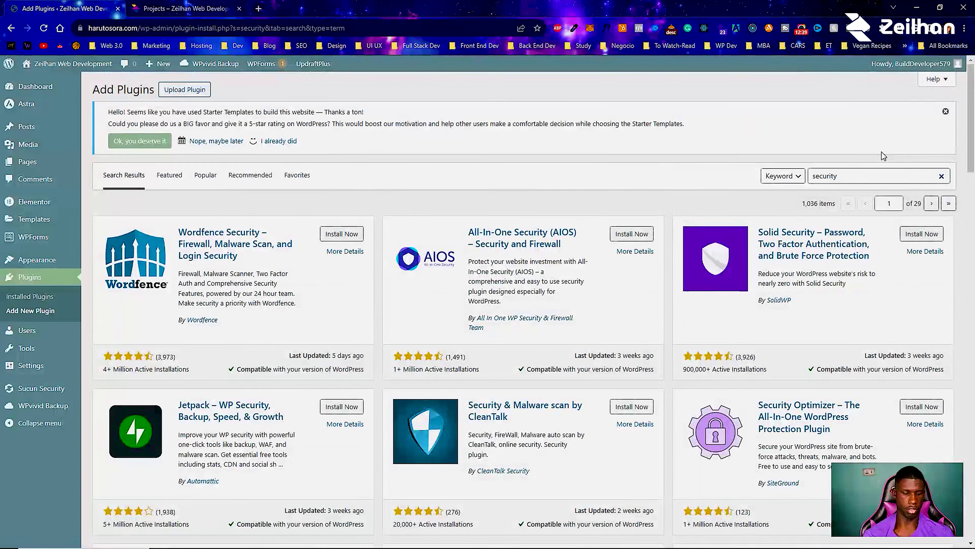
# Search the new plugins for wpcerber, and repeat the search as wp cerber.
pyautogui.write('wpcwe')
pyautogui.press('BackSpace')
pyautogui.press('BackSpace')
pyautogui.press('BackSpace')
pyautogui.write('cerber')
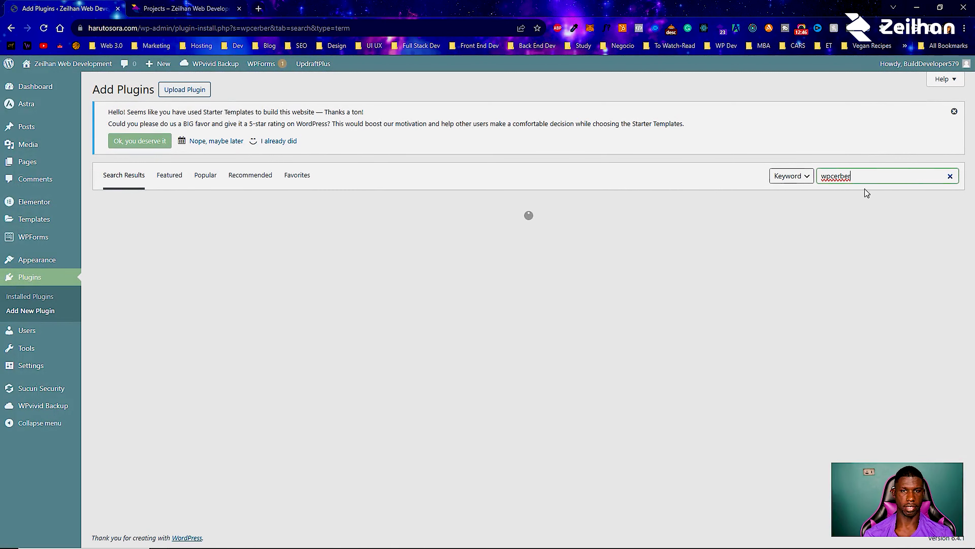
pyautogui.click(831, 177)
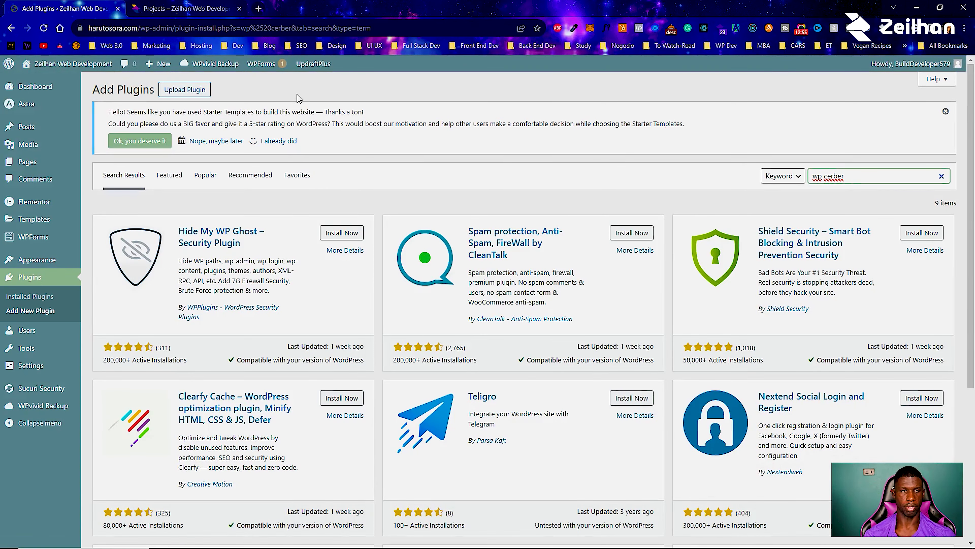
# Search the web for wp cerber, open the WP Cerber Security website and go to its free version's installation page.
pyautogui.click(258, 8)
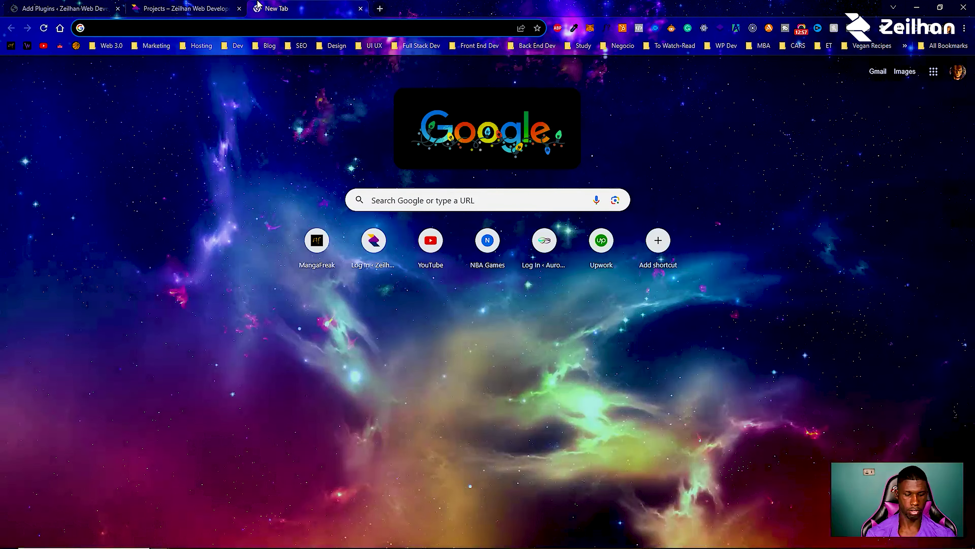
pyautogui.write('wp cerber')
pyautogui.press('Return')
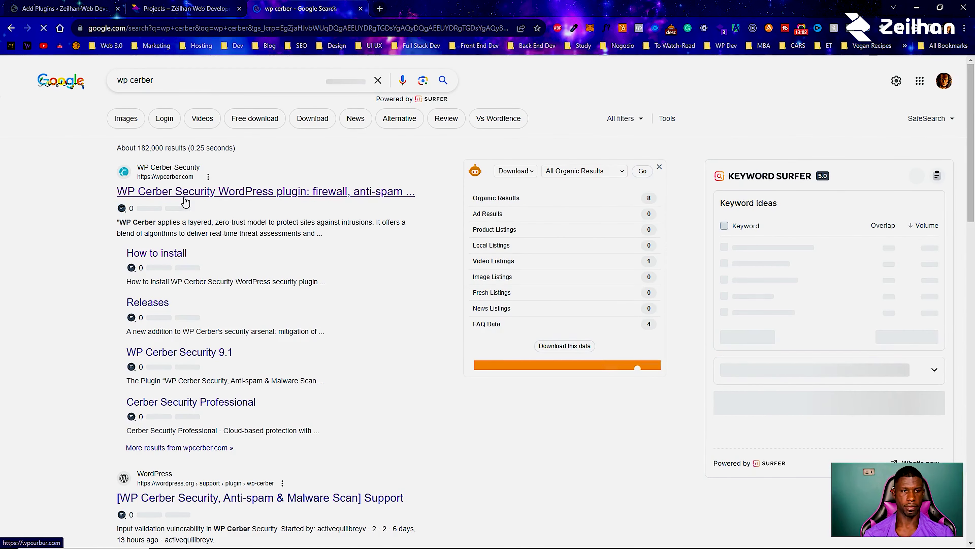
pyautogui.click(162, 262)
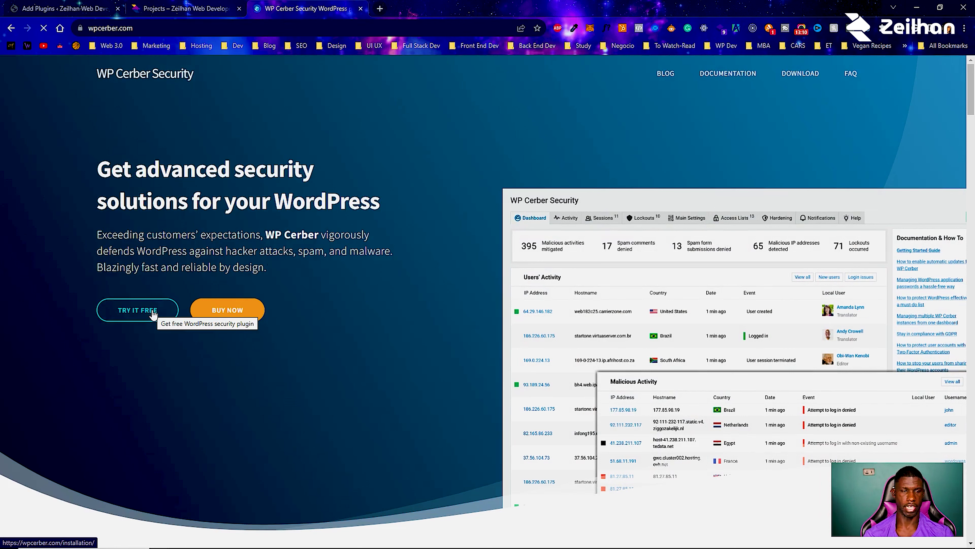
pyautogui.click(153, 312)
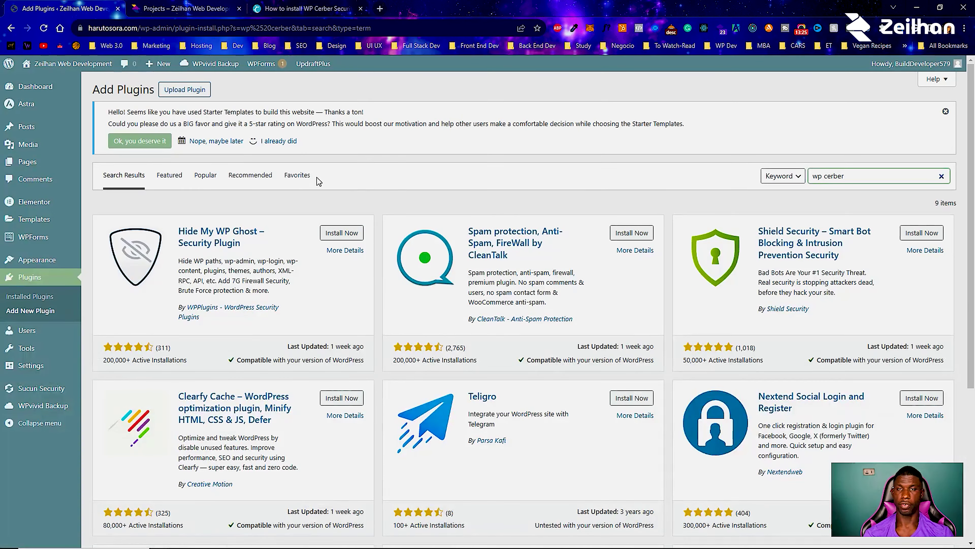
# Upload wp-cerber.zip as a new plugin in the WordPress admin, install it and activate it.
pyautogui.click(176, 91)
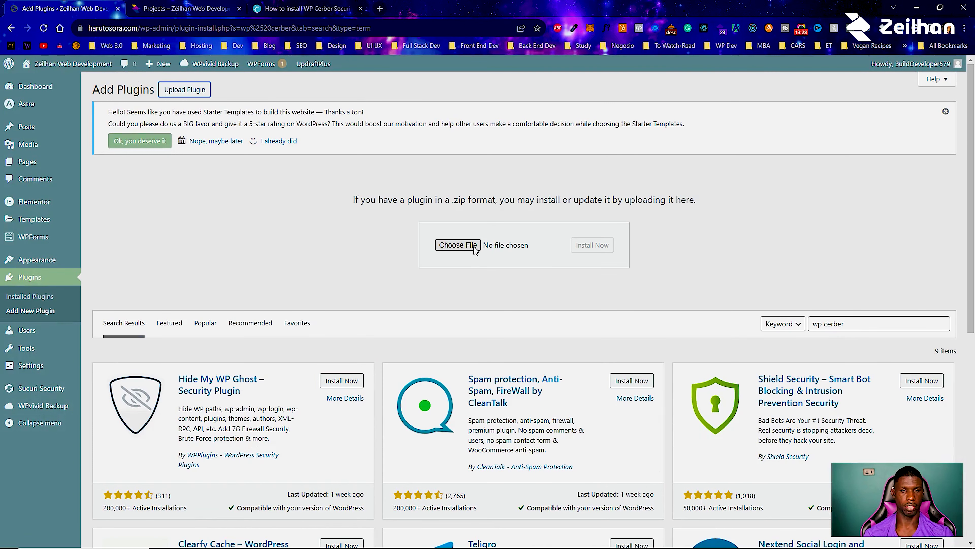
pyautogui.click(458, 245)
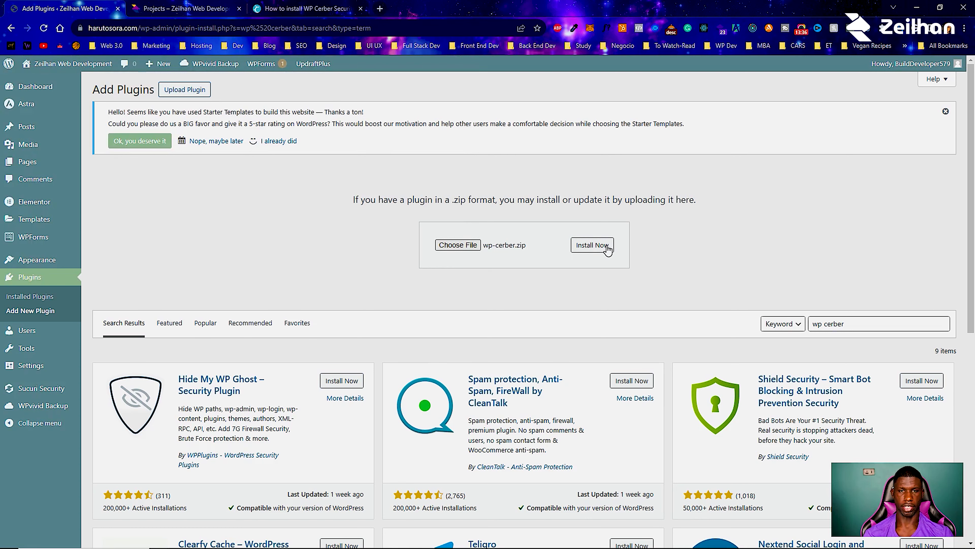
pyautogui.click(607, 248)
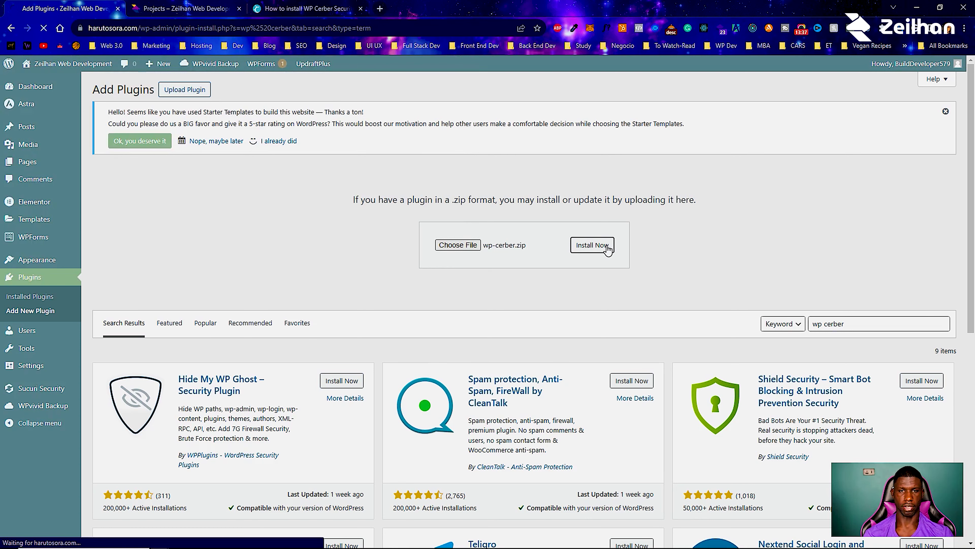
pyautogui.moveTo(24, 357)
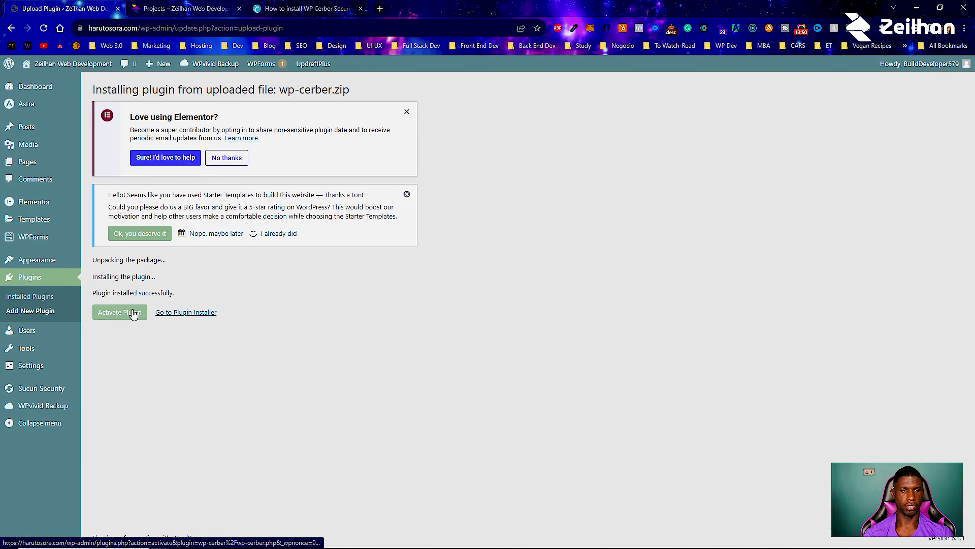
pyautogui.click(134, 313)
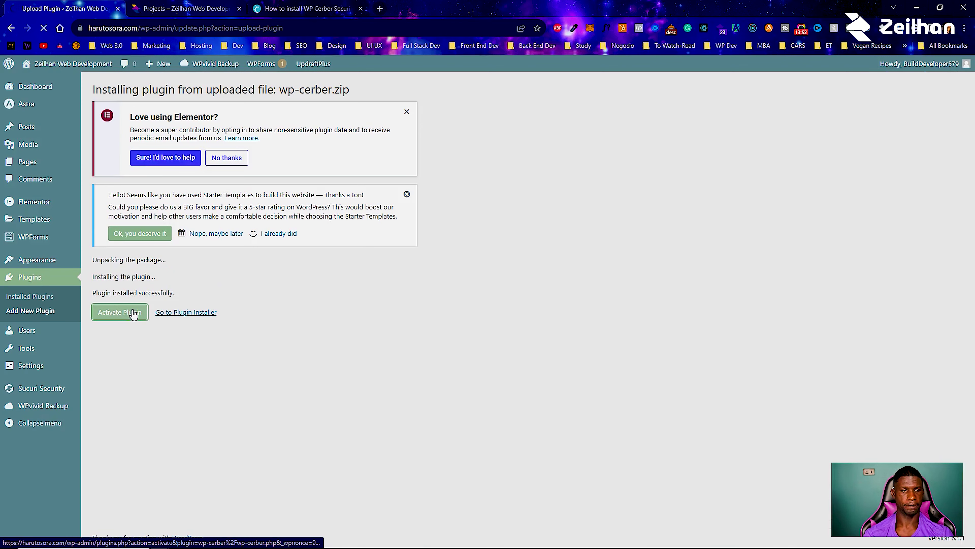
pyautogui.moveTo(13, 170)
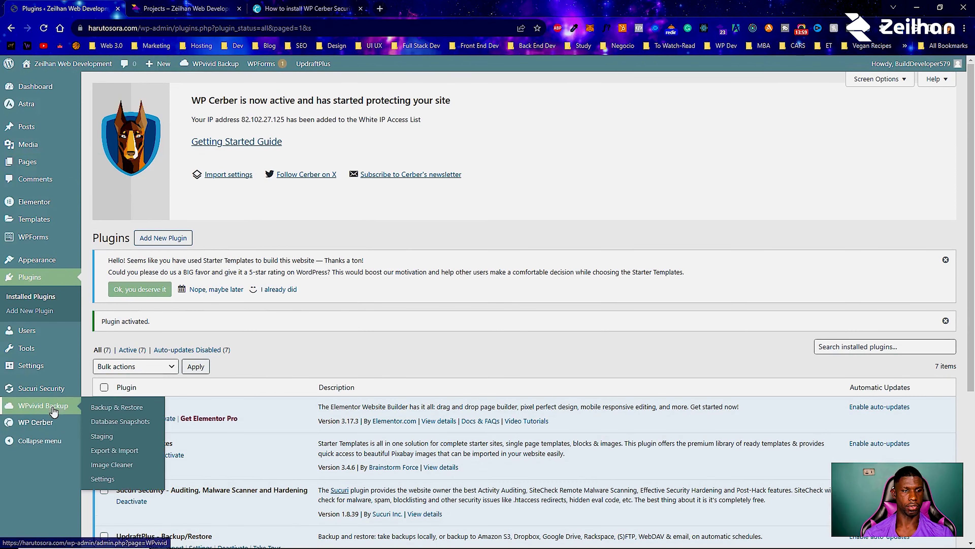
# Open the WP Cerber dashboard and go through its Main Settings.
pyautogui.moveTo(43, 429)
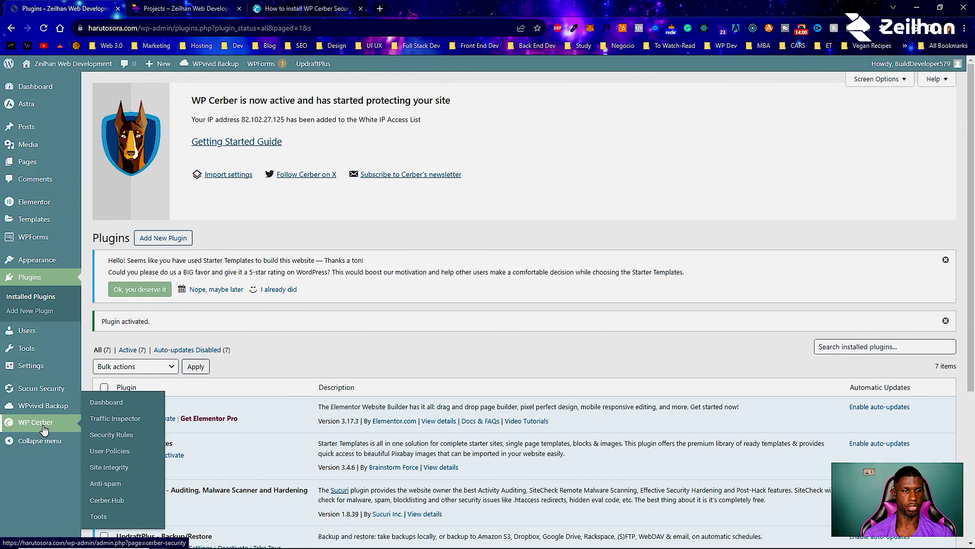
pyautogui.click(121, 403)
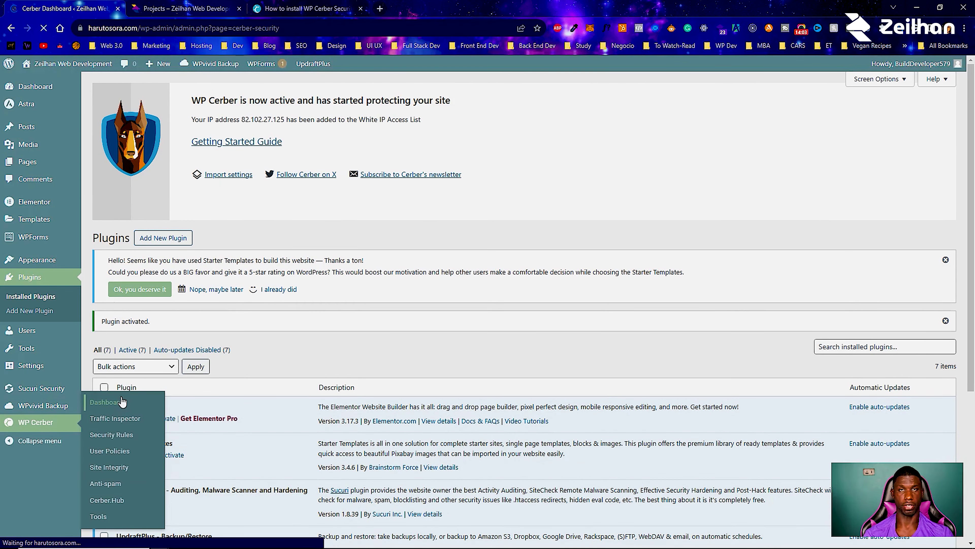
pyautogui.scroll(-4, 160, 342)
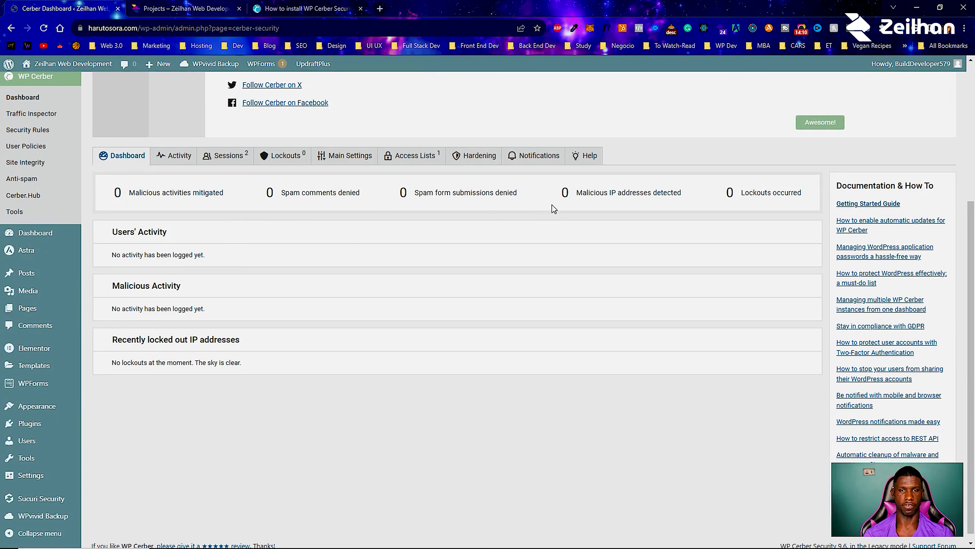
pyautogui.click(335, 161)
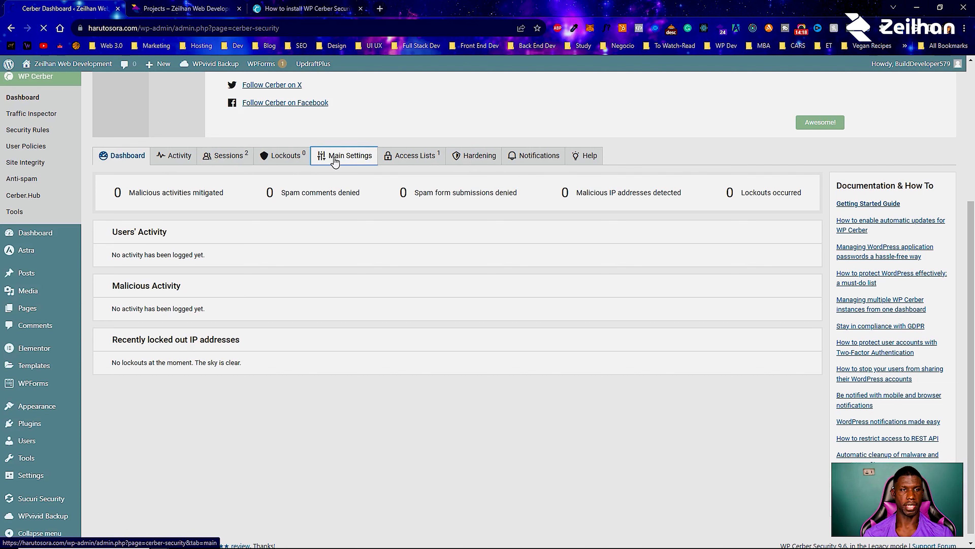
pyautogui.scroll(-5, 268, 217)
pyautogui.scroll(-4, 267, 214)
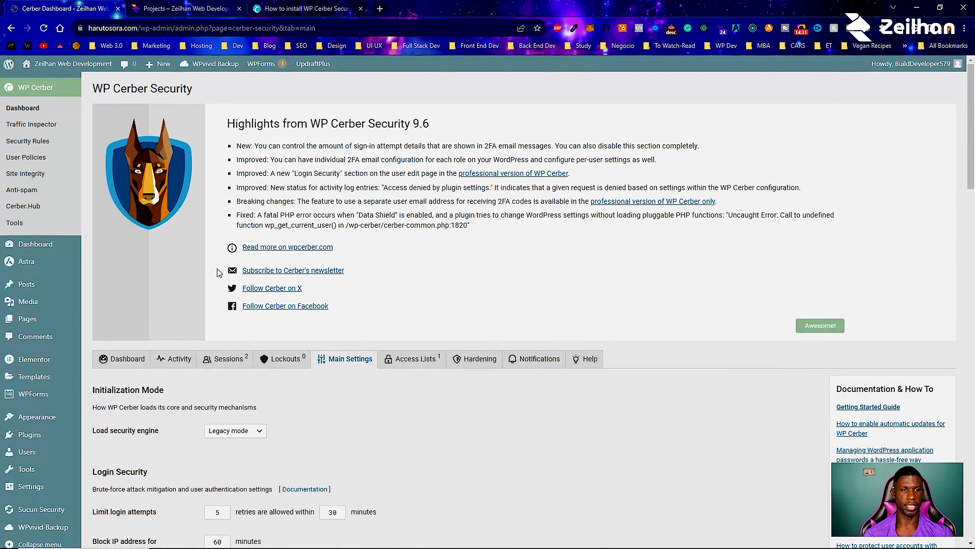
# Disable the default reset password error message in the Login Security settings.
pyautogui.scroll(-5, 217, 268)
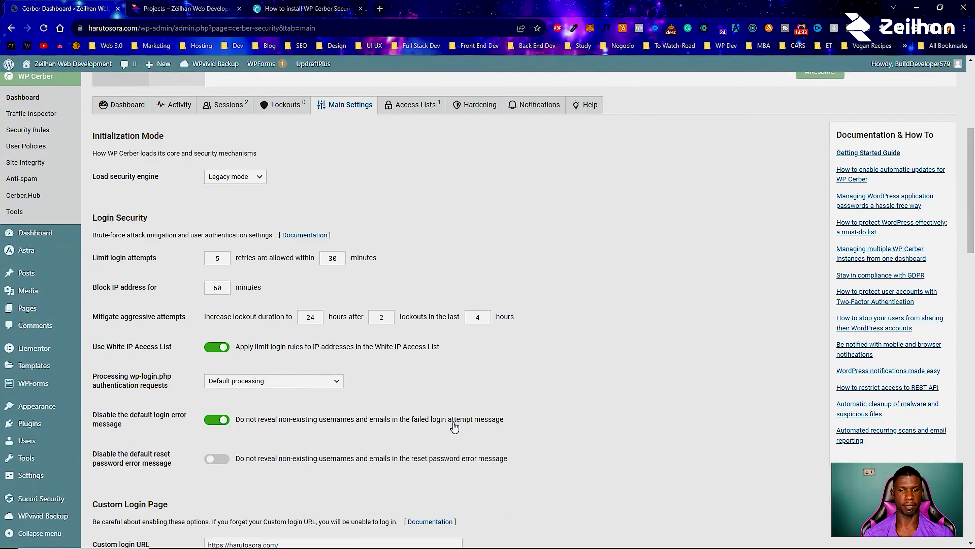
pyautogui.scroll(-4, 286, 425)
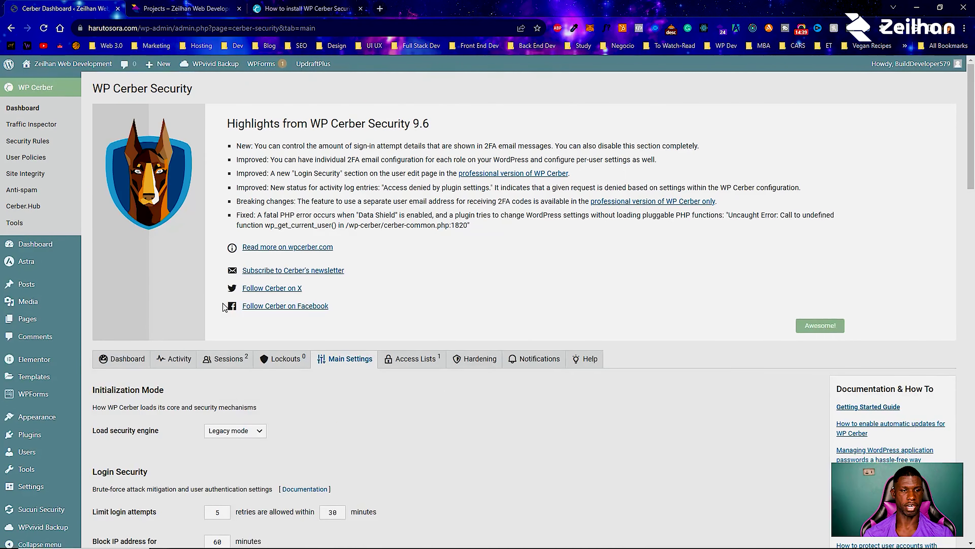
pyautogui.scroll(-12, 554, 284)
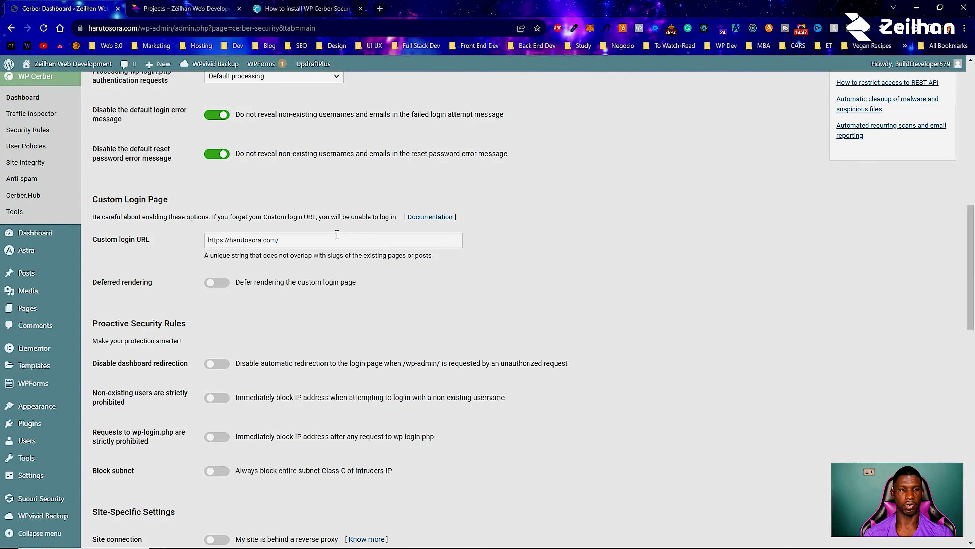
# Enter a private custom login URL for the site and enable deferred rendering of the custom login page.
pyautogui.click(338, 234)
pyautogui.rightClick(326, 240)
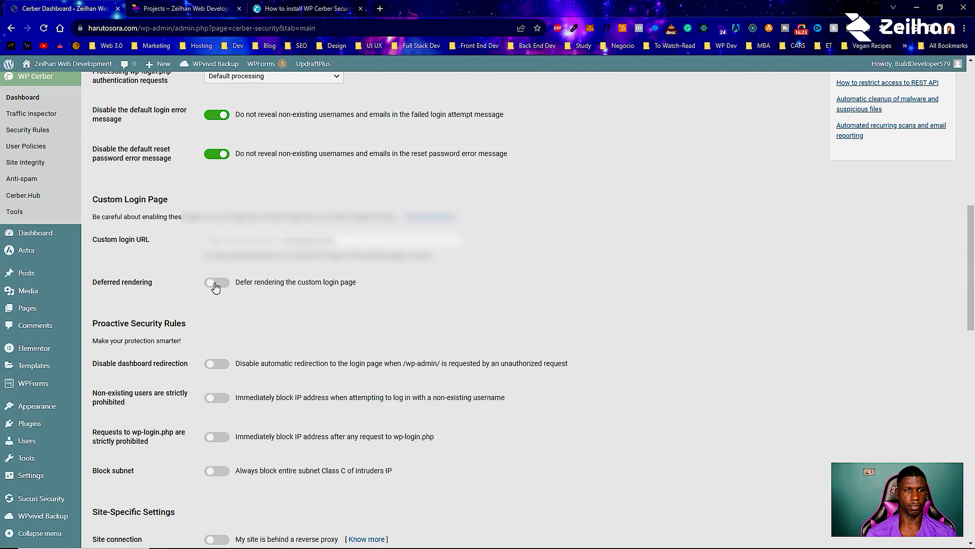
pyautogui.click(216, 284)
pyautogui.scroll(1, 216, 288)
# Enable all four Proactive Security Rules: disabled dashboard redirection, prohibited non-existing users, prohibited wp-login.php requests and subnet blocking.
pyautogui.scroll(-4, 220, 284)
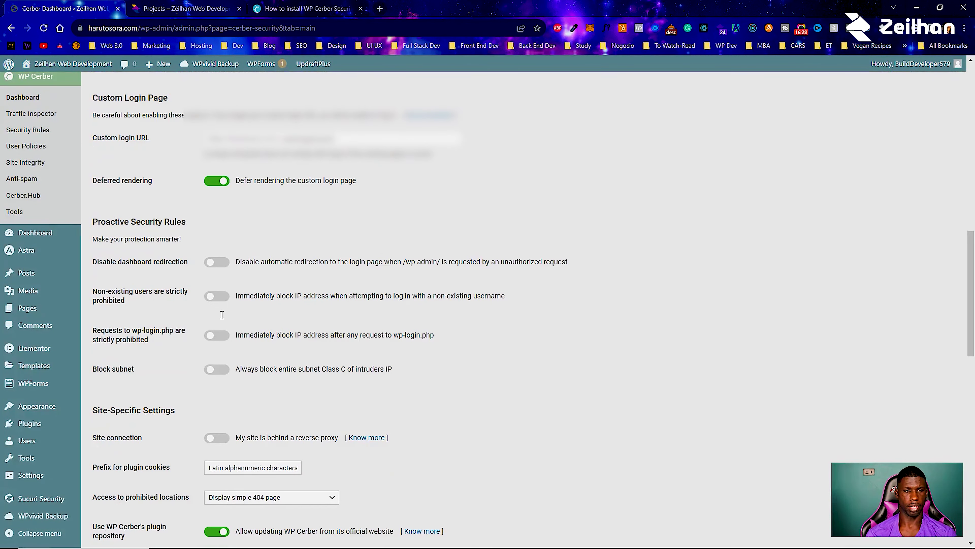
pyautogui.click(217, 262)
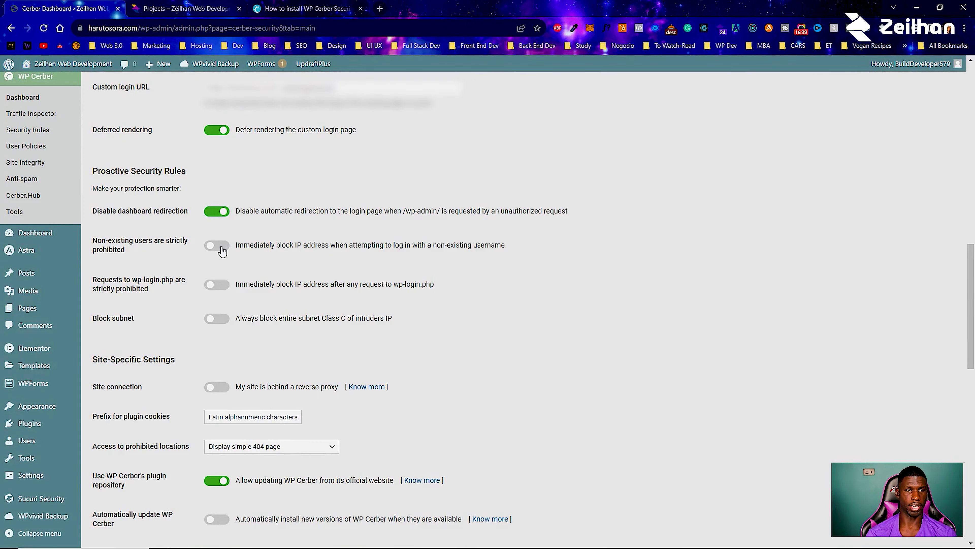
pyautogui.click(222, 247)
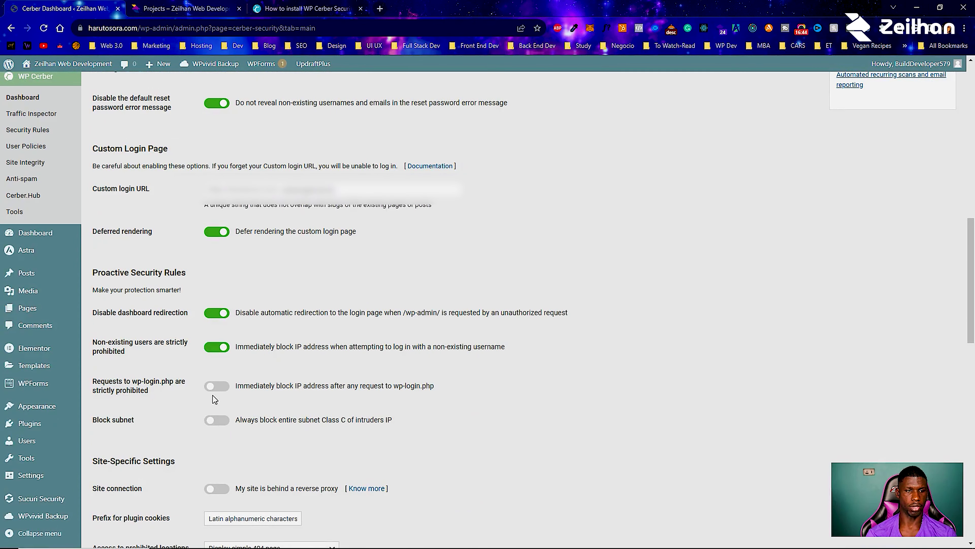
pyautogui.click(217, 385)
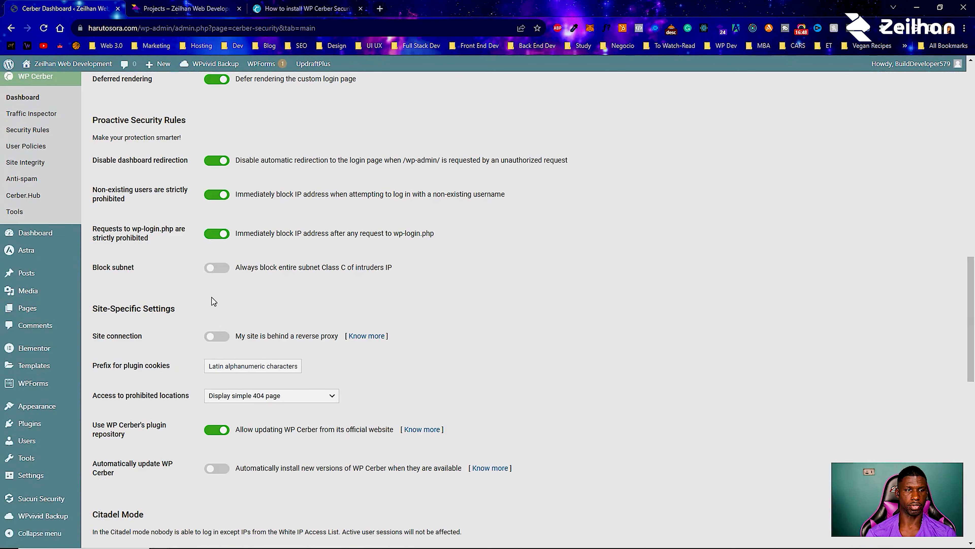
pyautogui.click(218, 268)
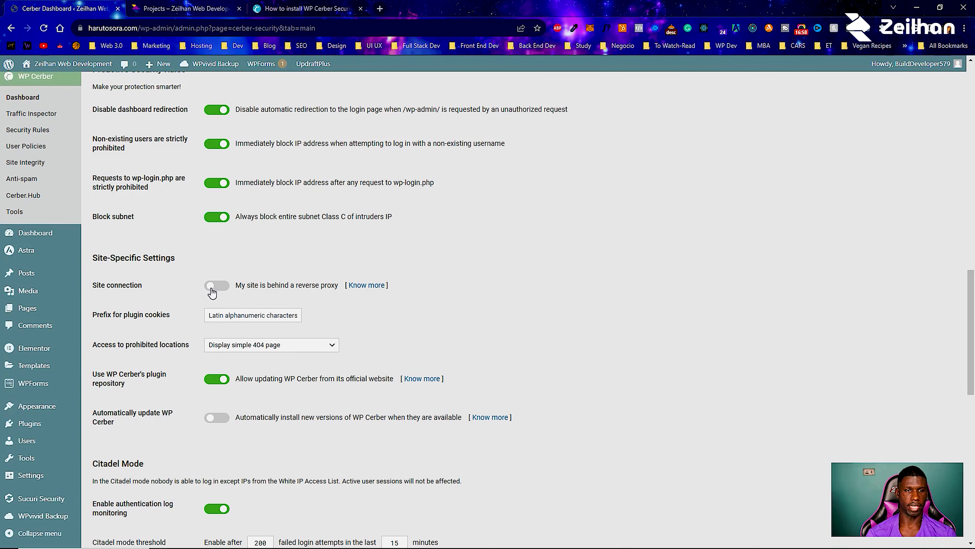
# Enable automatic WP Cerber updates and the writing of failed login attempts to the file, and save the main settings.
pyautogui.scroll(-1, 212, 293)
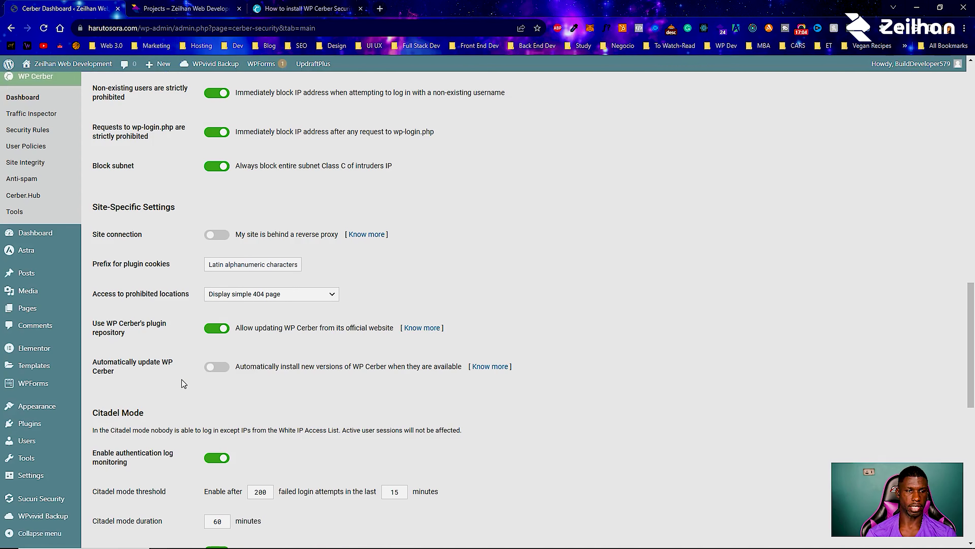
pyautogui.click(215, 366)
pyautogui.scroll(-7, 214, 366)
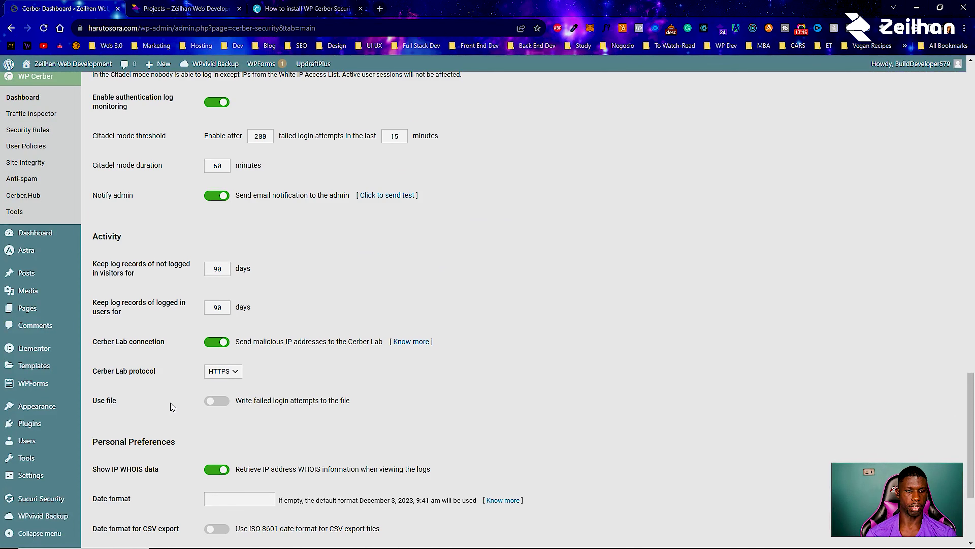
pyautogui.click(214, 401)
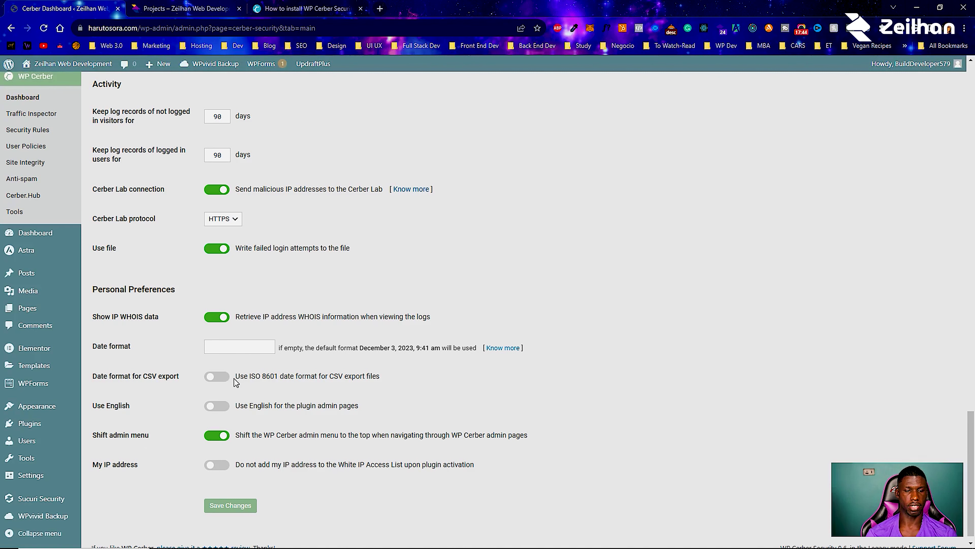
pyautogui.scroll(-1, 252, 391)
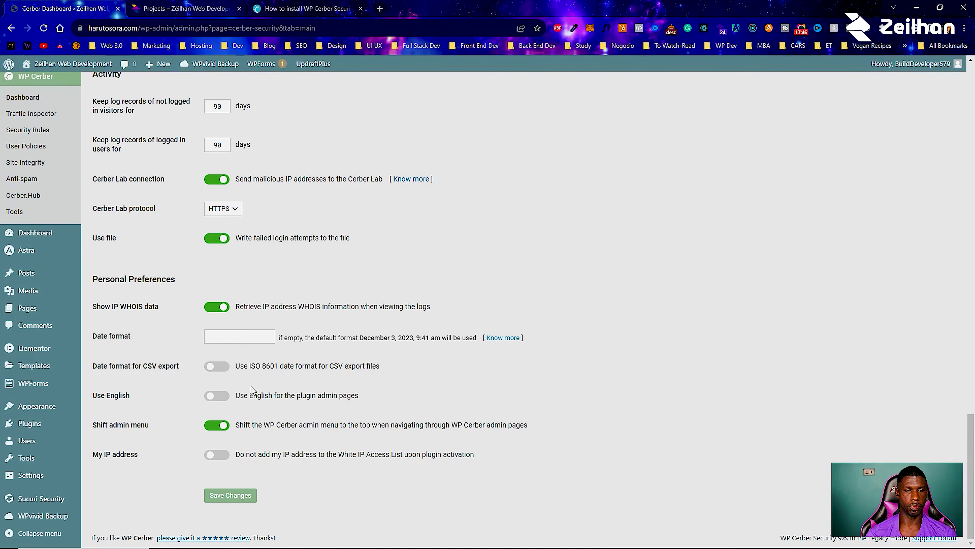
pyautogui.click(246, 496)
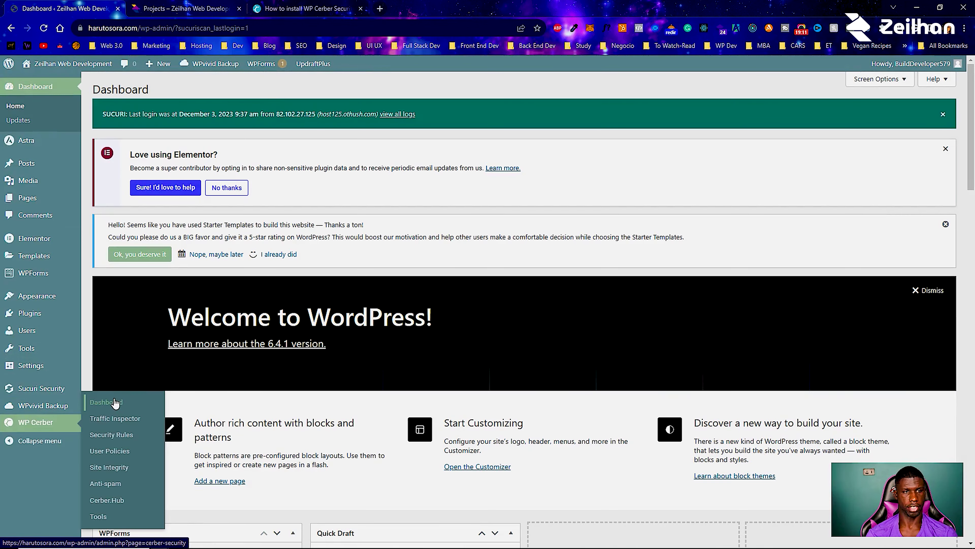
# Reopen the WP Cerber dashboard from the WordPress admin and go to the Hardening WordPress options.
pyautogui.click(115, 401)
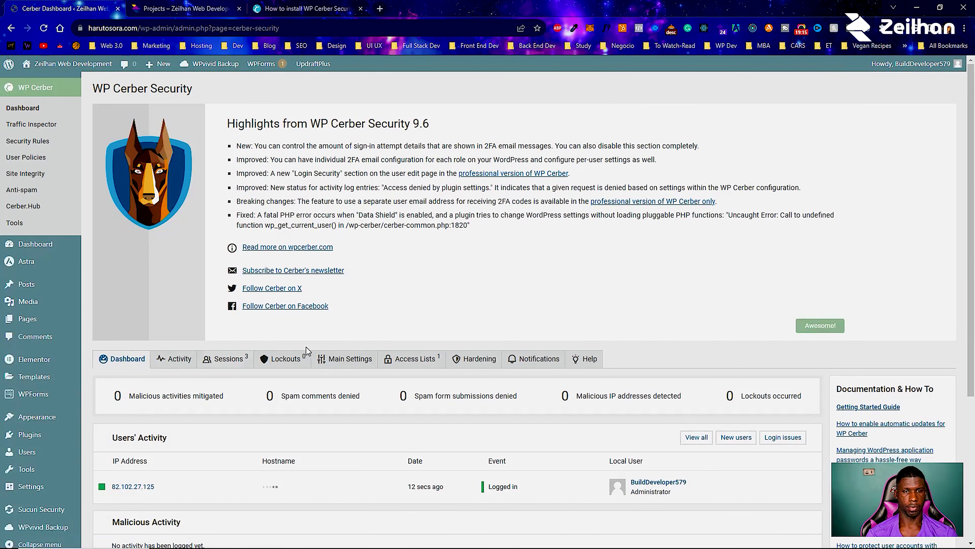
pyautogui.click(454, 362)
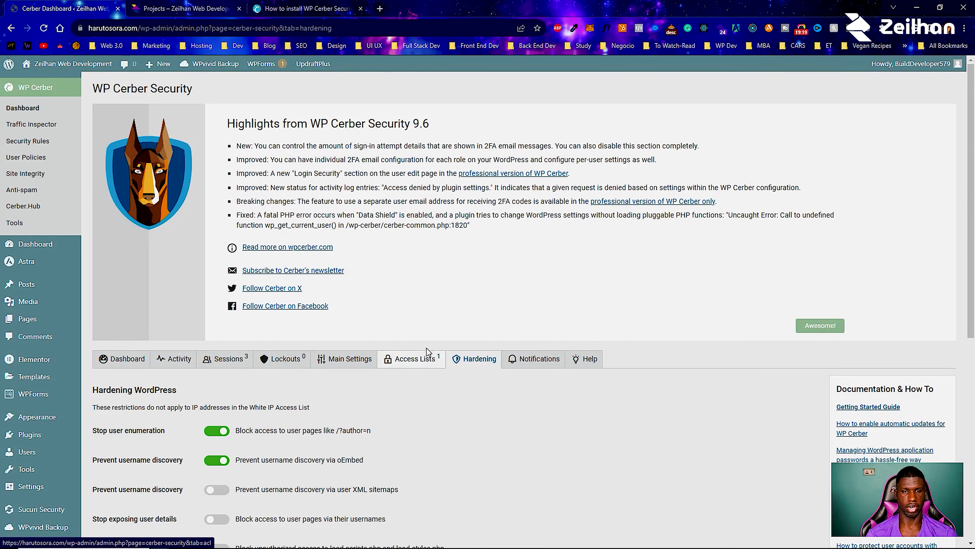
pyautogui.scroll(-8, 415, 343)
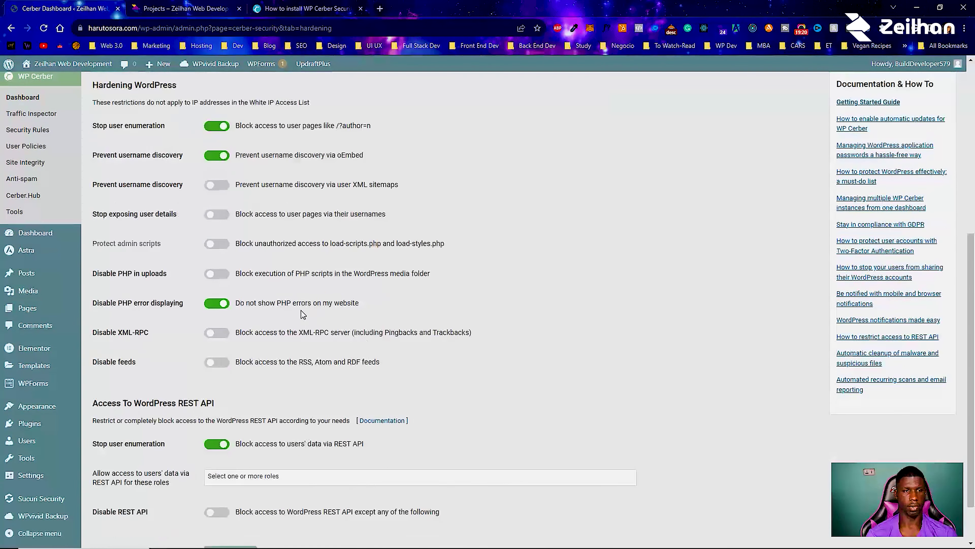
# Enable username discovery prevention via user XML sitemaps and block access to user pages via their usernames.
pyautogui.click(225, 186)
pyautogui.scroll(8, 227, 188)
pyautogui.scroll(-8, 227, 188)
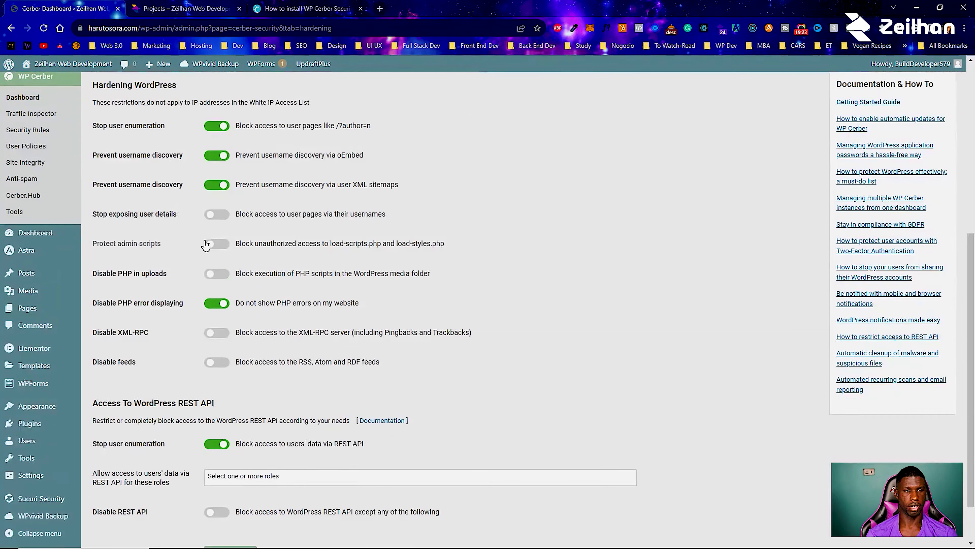
pyautogui.click(218, 219)
pyautogui.scroll(8, 217, 221)
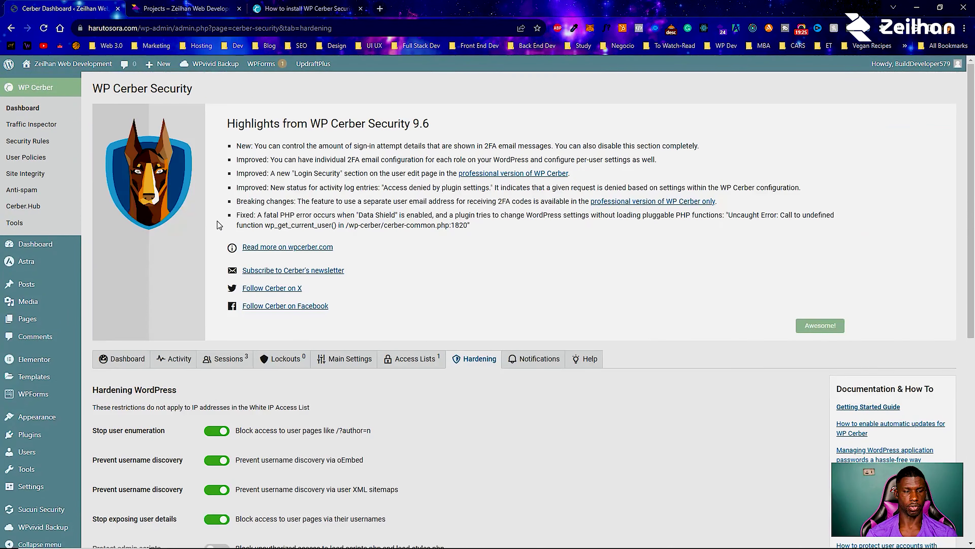
# Enable the hardening options that disable PHP in uploads, XML-RPC and the RSS, Atom and RDF feeds.
pyautogui.scroll(-8, 217, 221)
pyautogui.click(209, 274)
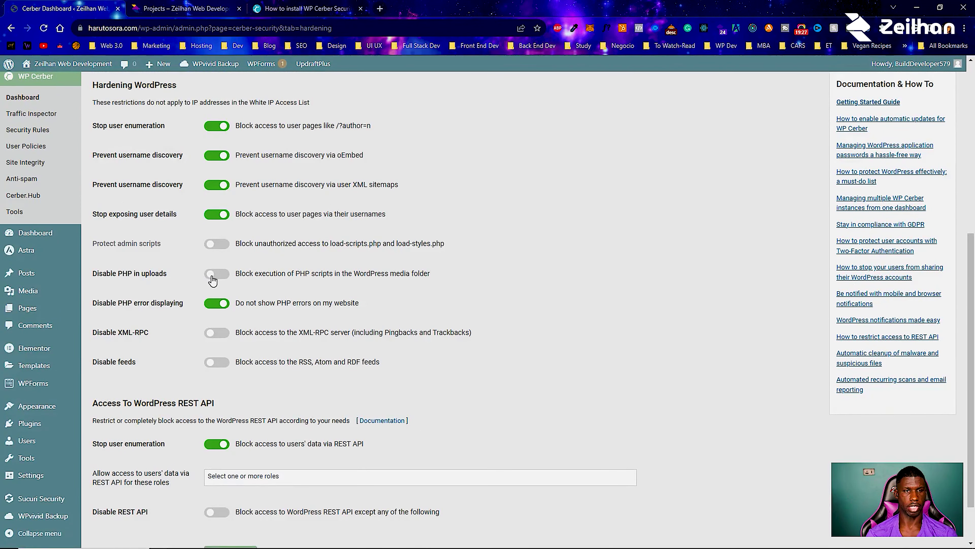
pyautogui.scroll(-8, 210, 274)
pyautogui.click(210, 275)
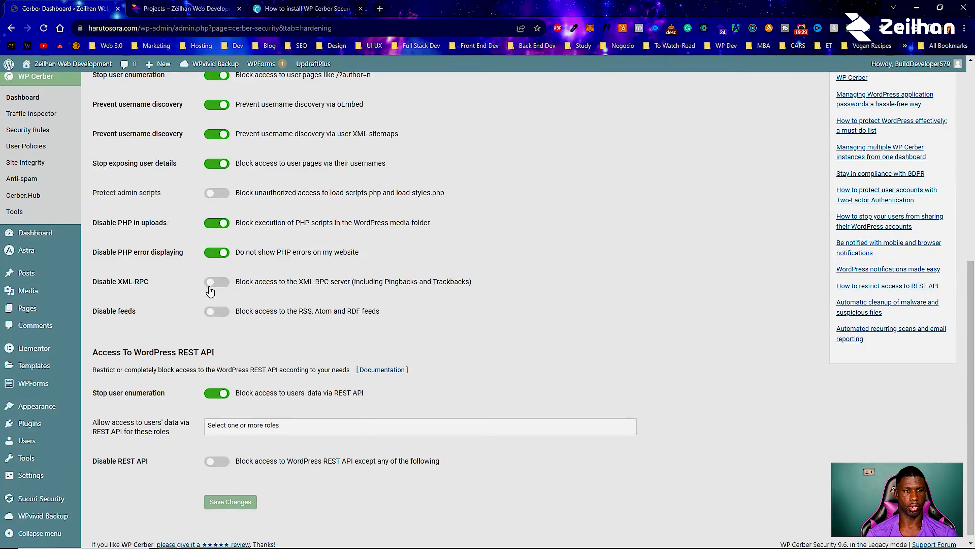
pyautogui.scroll(-6, 208, 287)
pyautogui.scroll(-3, 205, 300)
pyautogui.click(214, 312)
pyautogui.scroll(-8, 210, 310)
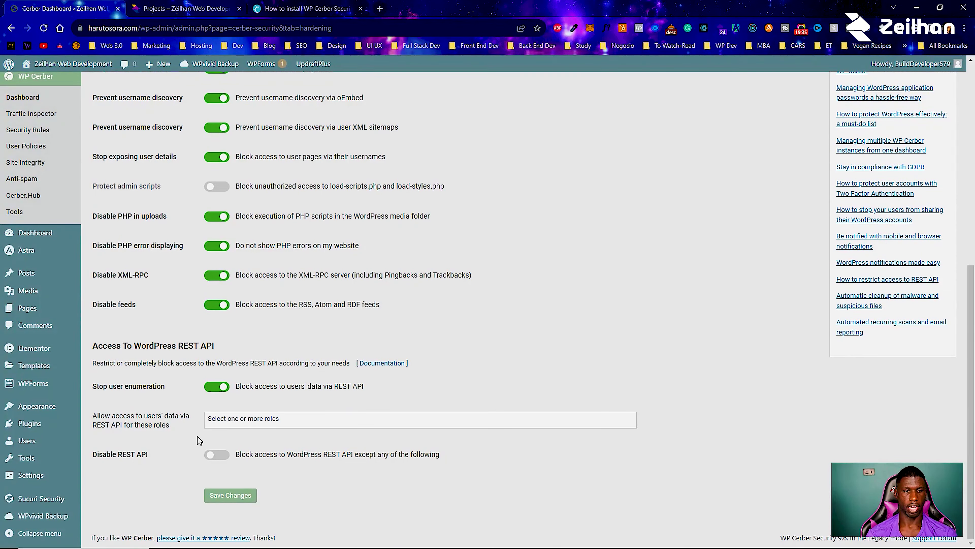
# Disable the WordPress REST API except for the listed exceptions and save the hardening settings.
pyautogui.click(215, 454)
pyautogui.scroll(-9, 213, 441)
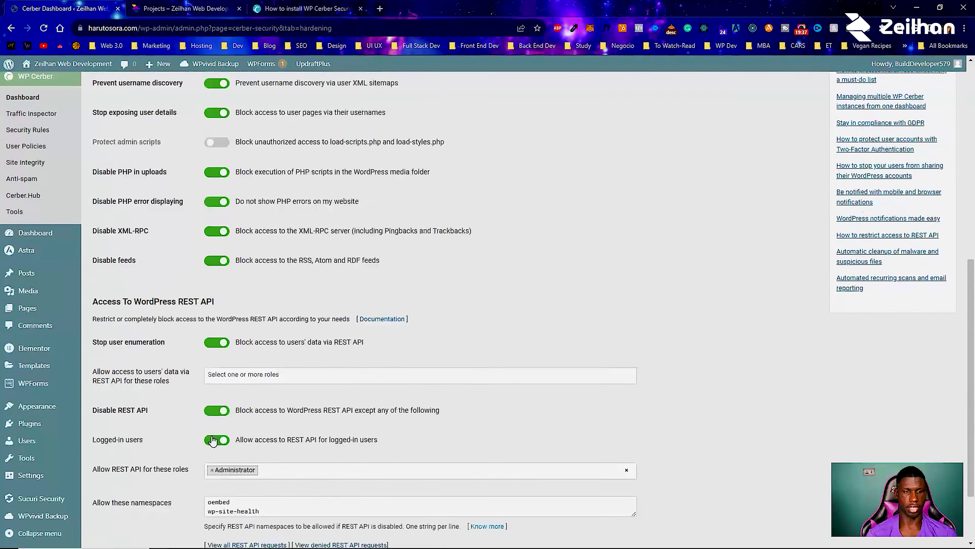
pyautogui.scroll(-2, 212, 441)
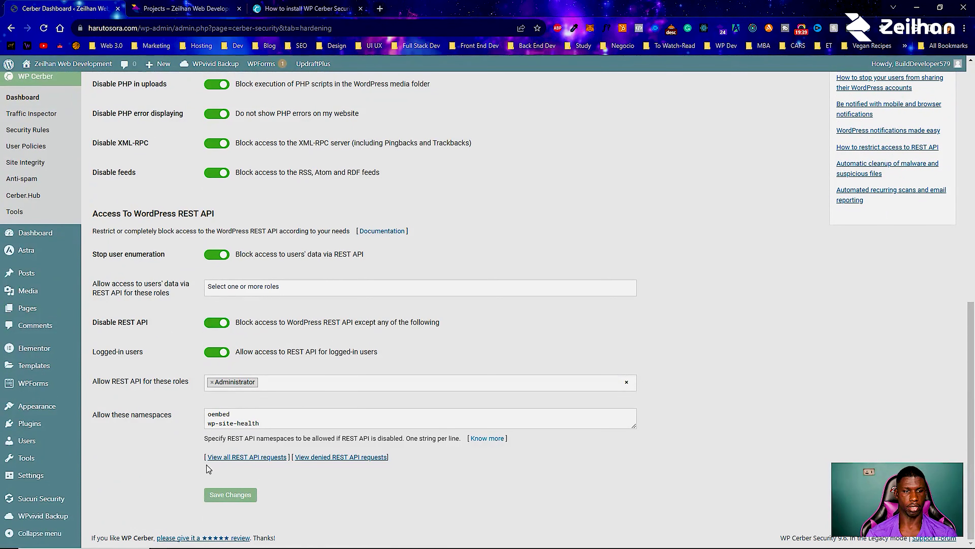
pyautogui.click(214, 495)
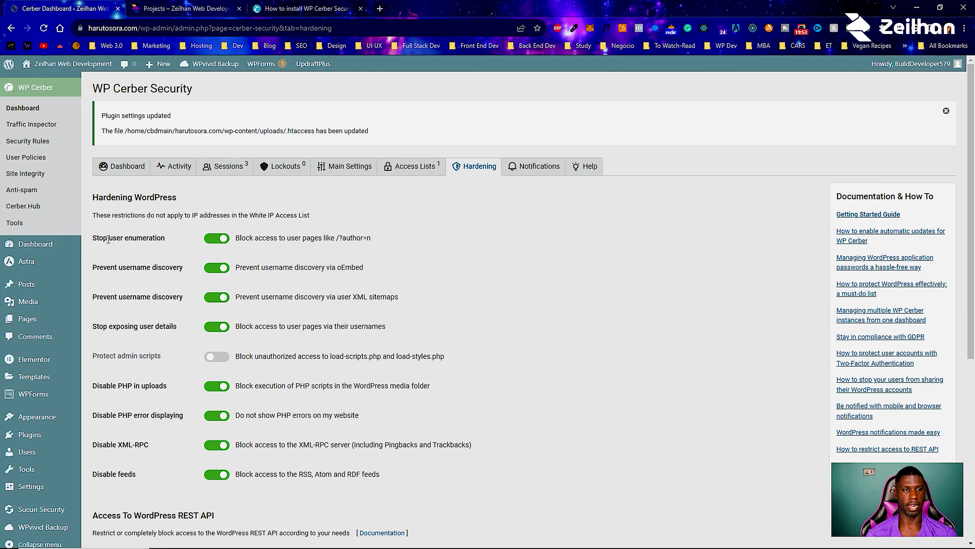
# In WP Cerber's anti-spam settings, enable bot detection for the registration form, comment form and all other forms.
pyautogui.click(10, 190)
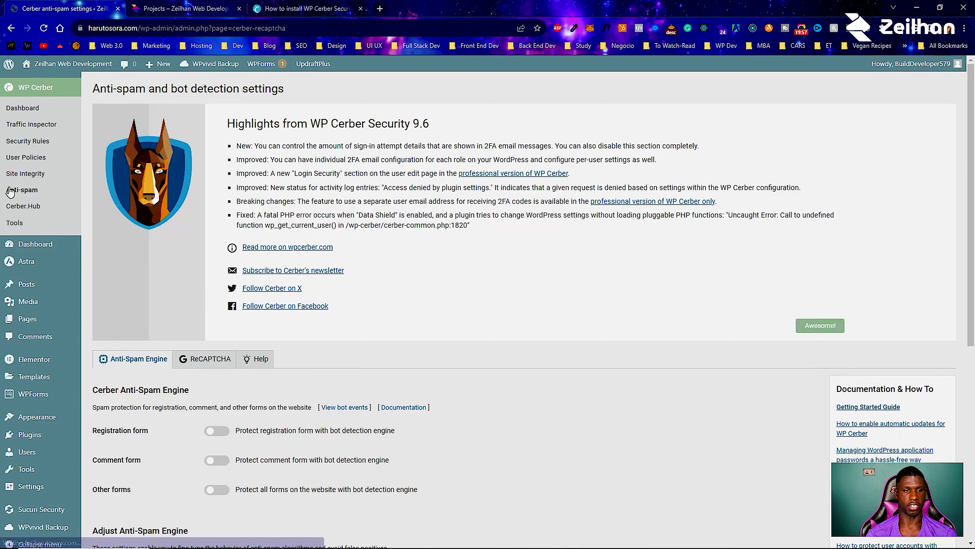
pyautogui.scroll(-4, 242, 265)
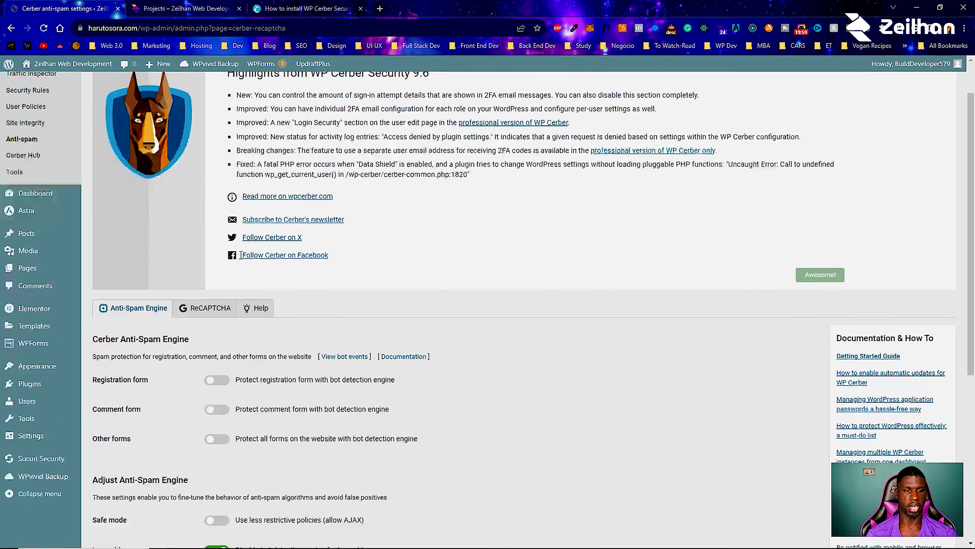
pyautogui.click(229, 281)
pyautogui.scroll(4, 230, 281)
pyautogui.scroll(-6, 215, 231)
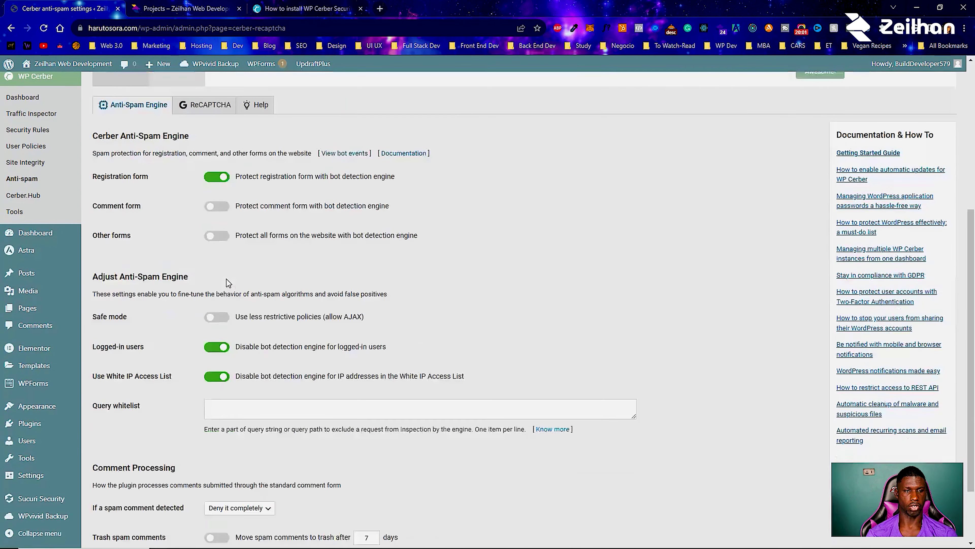
pyautogui.click(213, 208)
pyautogui.scroll(6, 212, 211)
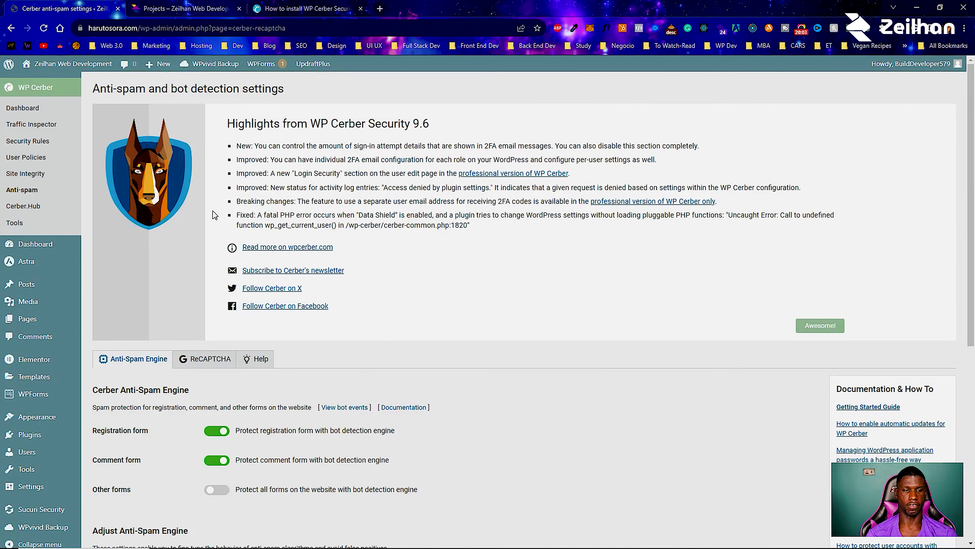
pyautogui.scroll(-5, 215, 215)
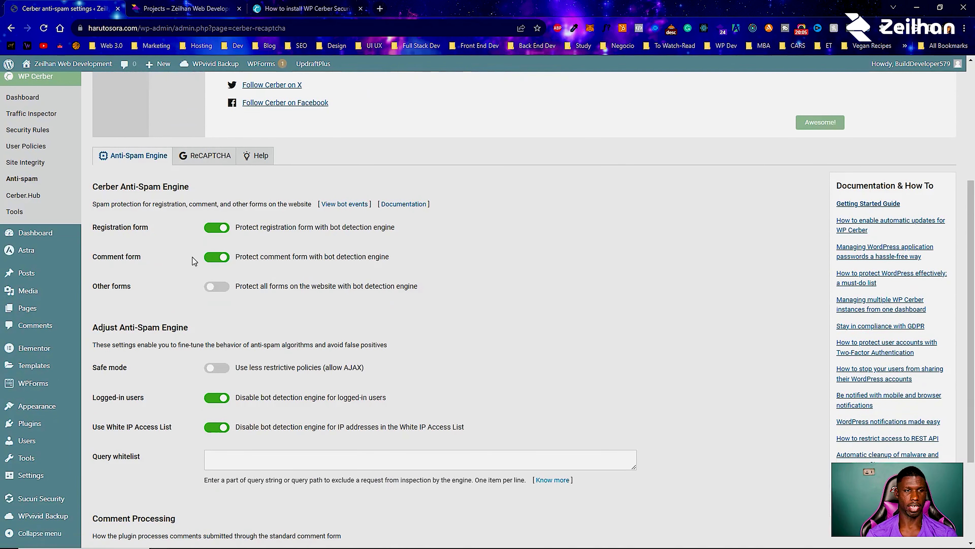
pyautogui.click(214, 286)
pyautogui.scroll(-6, 219, 289)
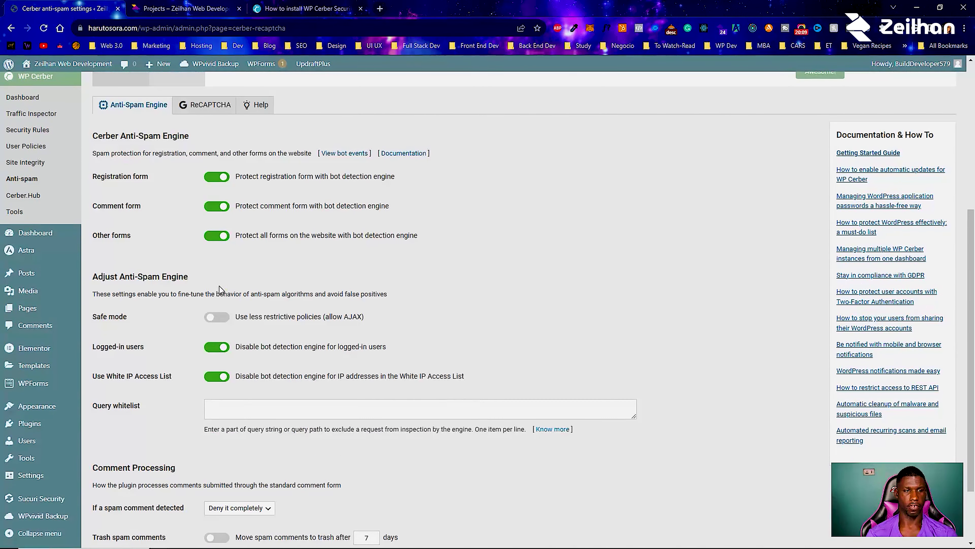
# Enable moving spam comments to trash, set detected spam comments to "Mark it as spam", and save the anti-spam settings.
pyautogui.scroll(-2, 195, 320)
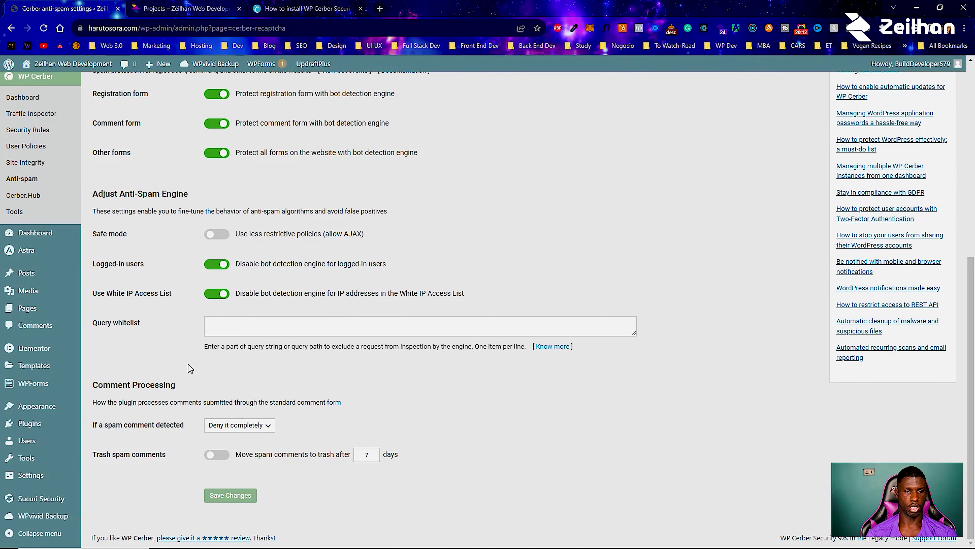
pyautogui.click(214, 458)
pyautogui.scroll(-2, 390, 494)
pyautogui.scroll(-7, 391, 494)
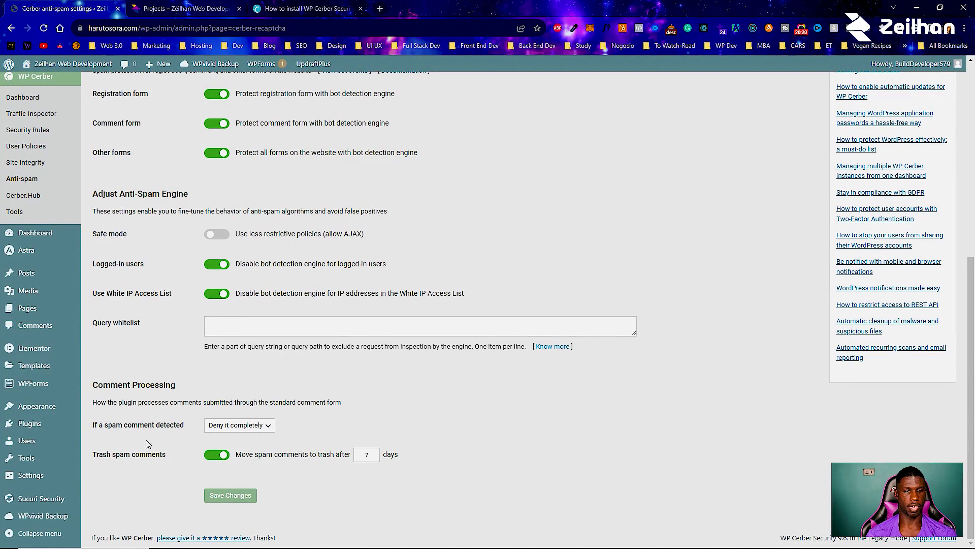
pyautogui.click(217, 426)
pyautogui.click(219, 443)
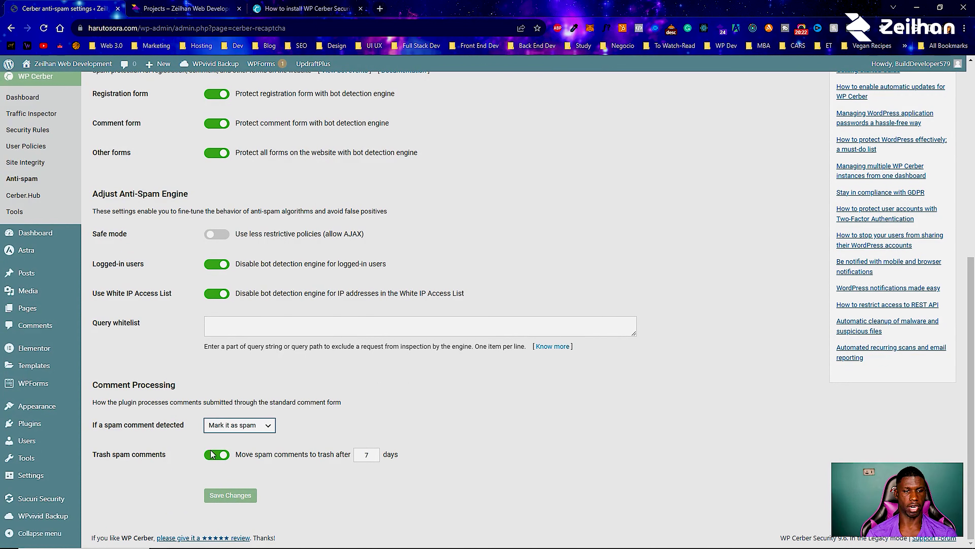
pyautogui.click(222, 496)
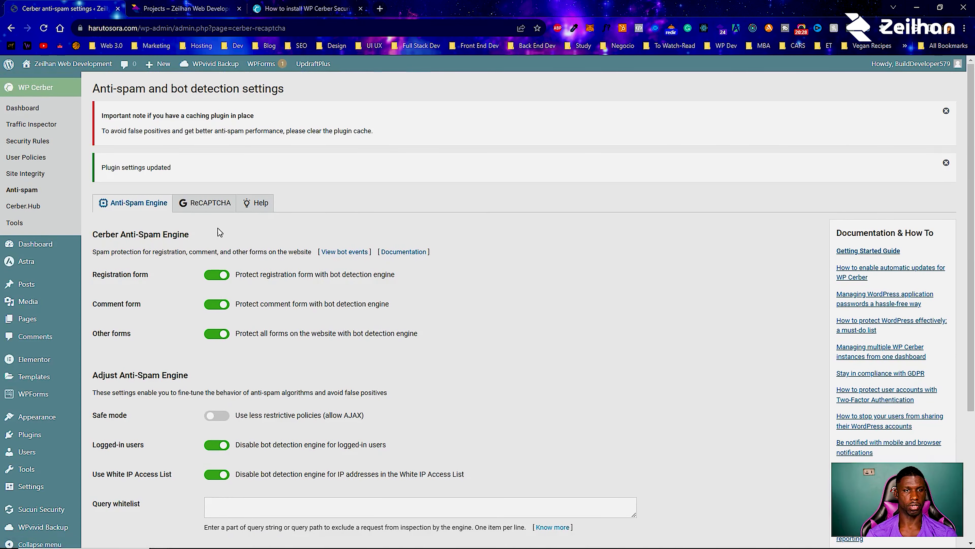
# Review the ReCAPTCHA settings, including the site key, secret key and the forms it can protect.
pyautogui.click(212, 203)
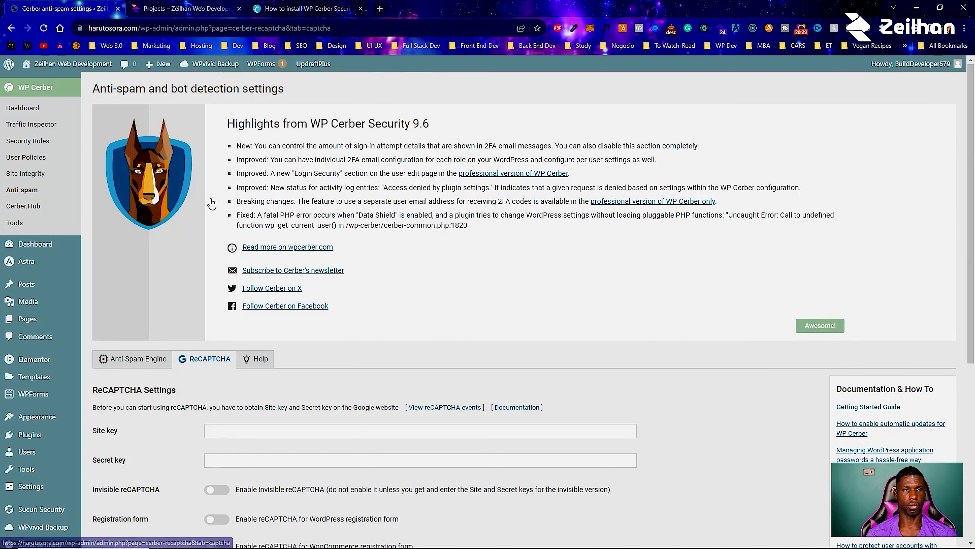
pyautogui.scroll(-6, 203, 226)
pyautogui.scroll(-1, 210, 316)
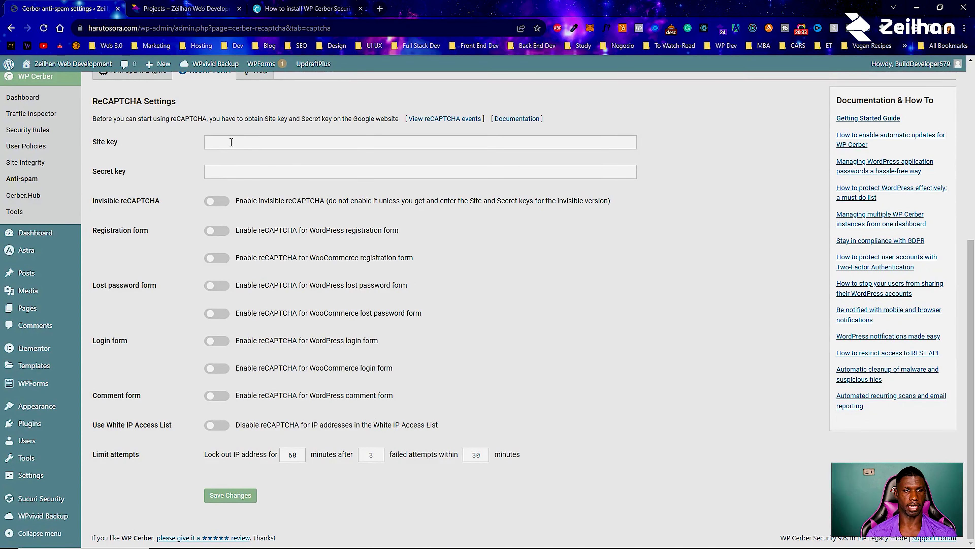
pyautogui.scroll(7, 223, 210)
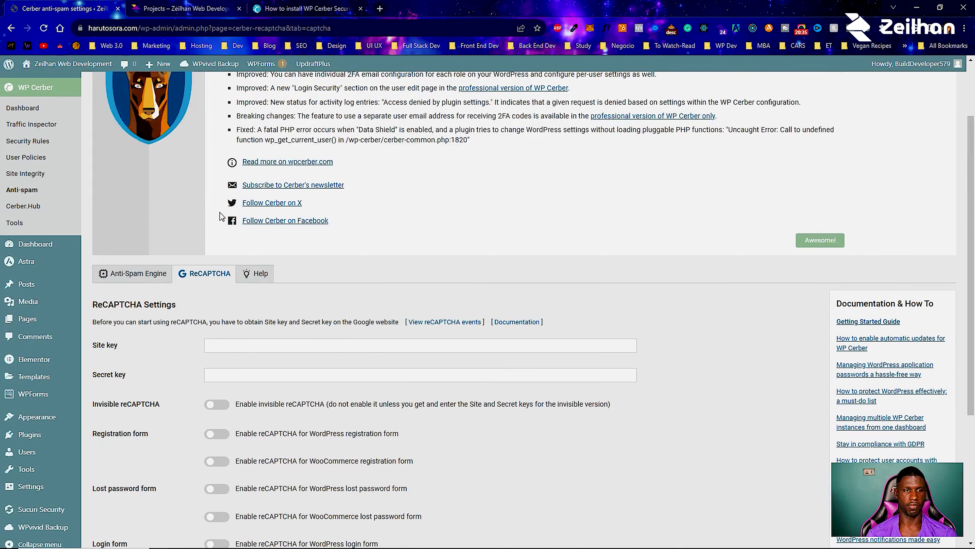
pyautogui.scroll(1, 97, 319)
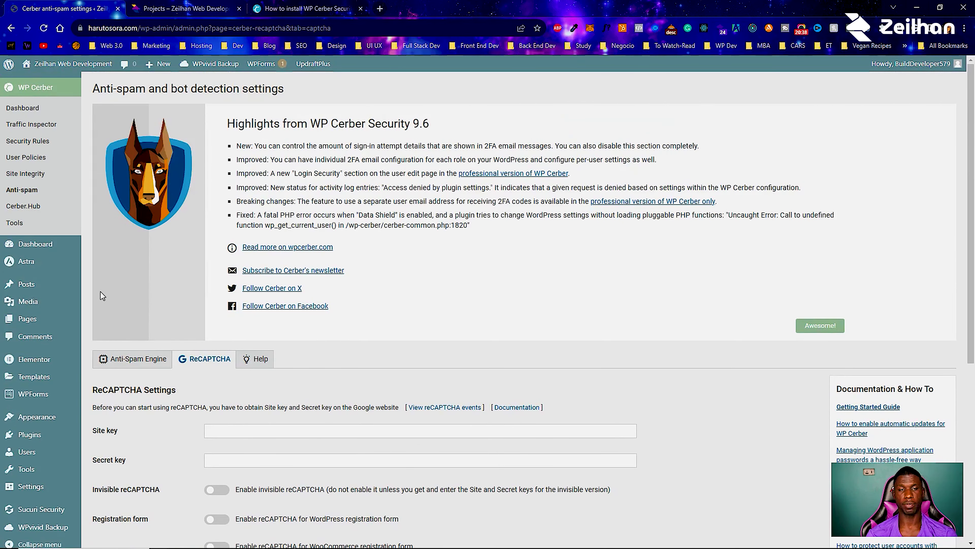
# In the Site Integrity scanner settings, enable scanning of the web server's temporary directories and the sessions directory.
pyautogui.click(56, 175)
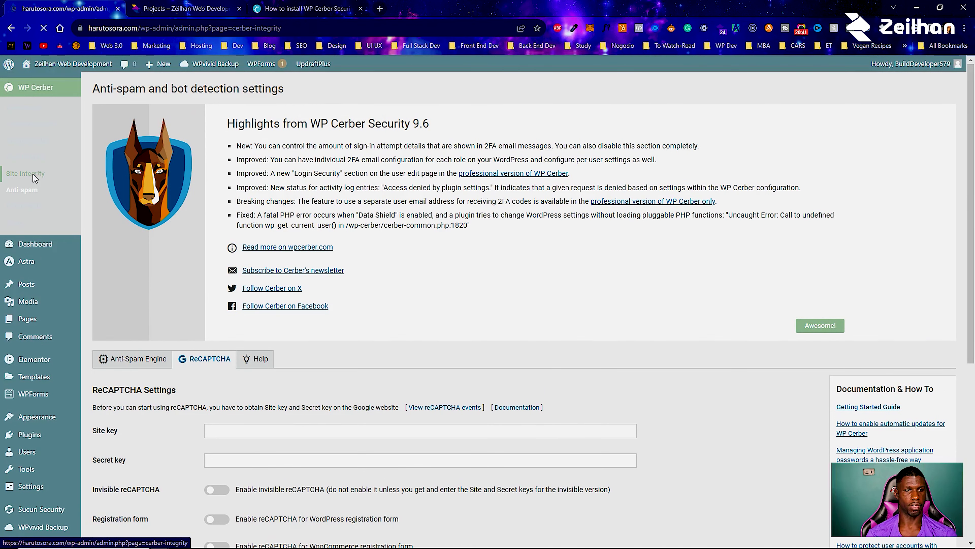
pyautogui.scroll(-4, 204, 276)
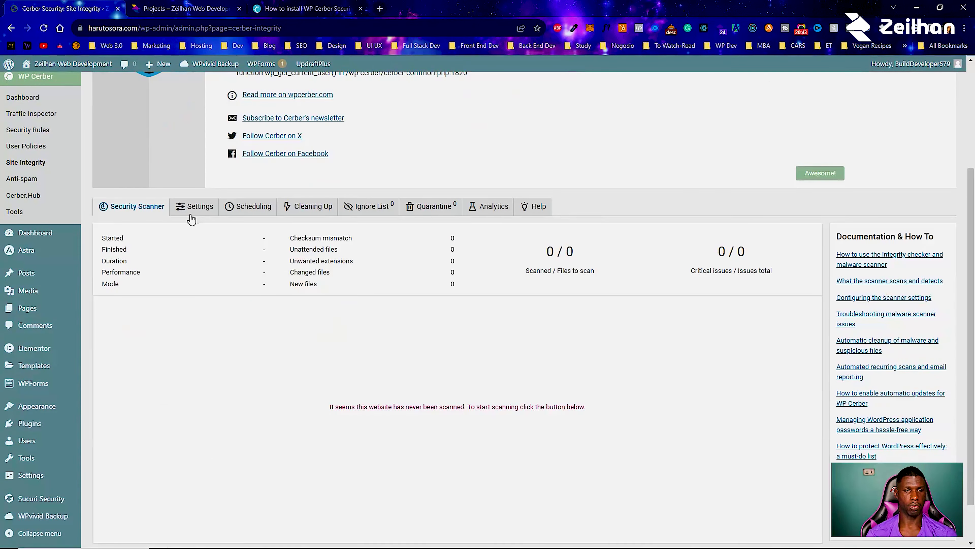
pyautogui.click(192, 213)
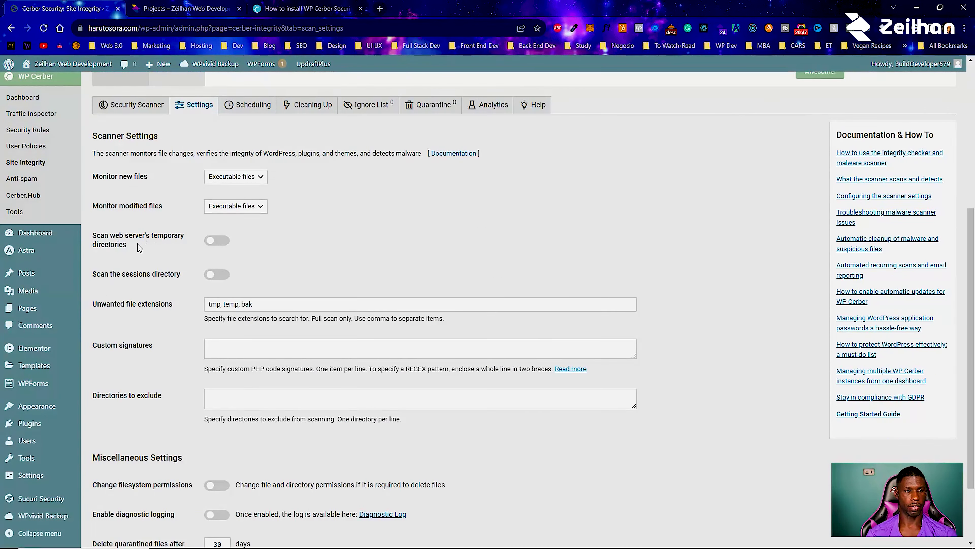
pyautogui.click(217, 240)
pyautogui.scroll(3, 208, 261)
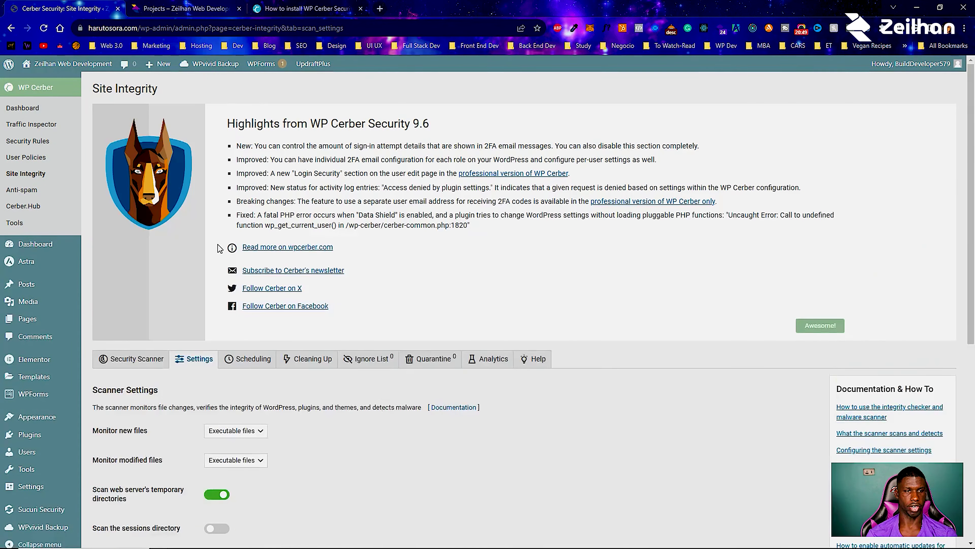
pyautogui.scroll(-2, 192, 275)
pyautogui.click(210, 326)
pyautogui.scroll(3, 208, 324)
pyautogui.scroll(-3, 209, 324)
pyautogui.scroll(-3, 215, 431)
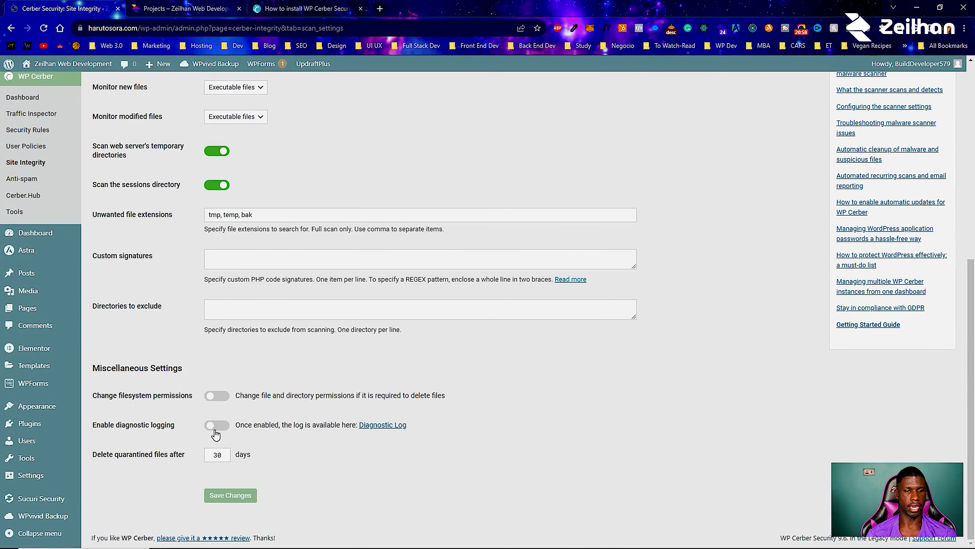
# Enable diagnostic logging and filesystem permission changes for the scanner, and save the scanner settings.
pyautogui.click(215, 429)
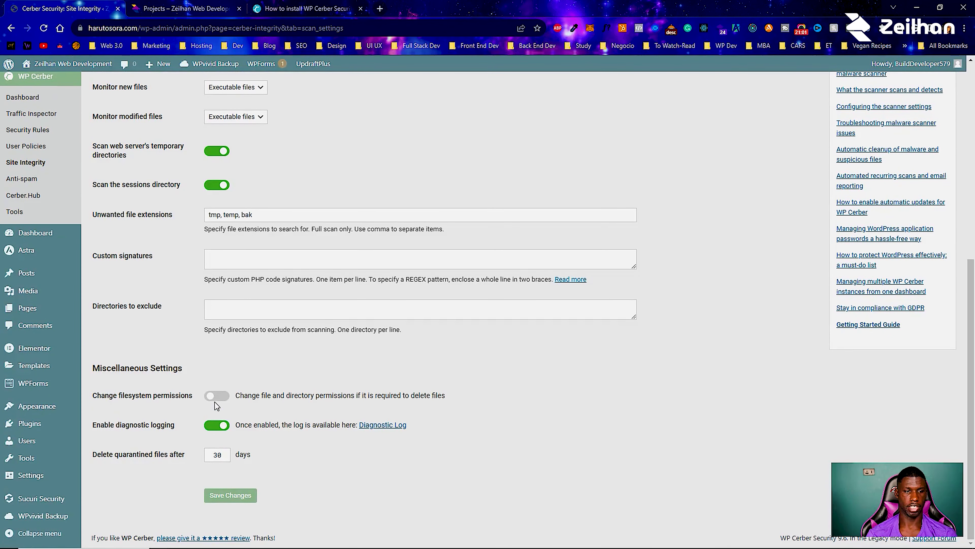
pyautogui.click(200, 399)
pyautogui.scroll(-1, 215, 401)
pyautogui.click(229, 496)
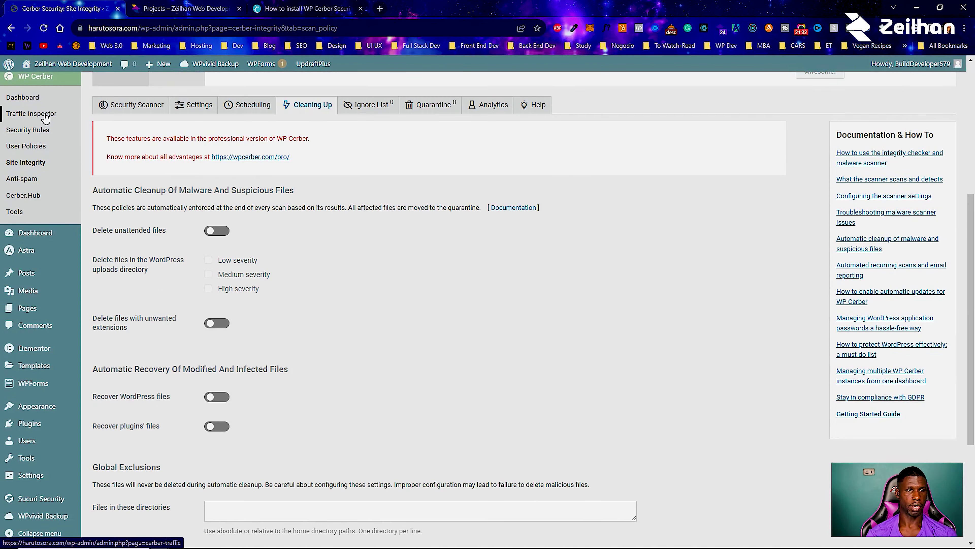
# View the Traffic Inspector's live traffic and return to the WP Cerber dashboard.
pyautogui.click(46, 119)
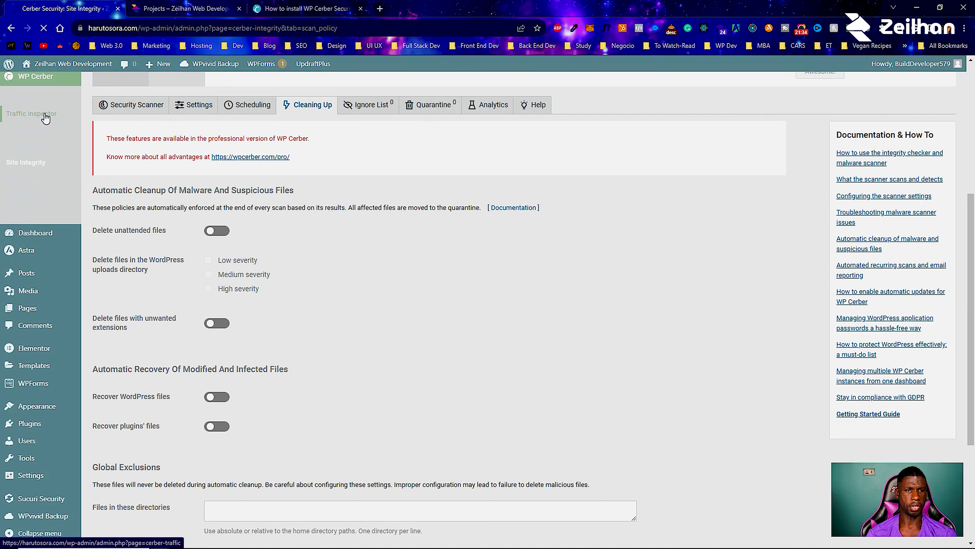
pyautogui.scroll(-2, 395, 346)
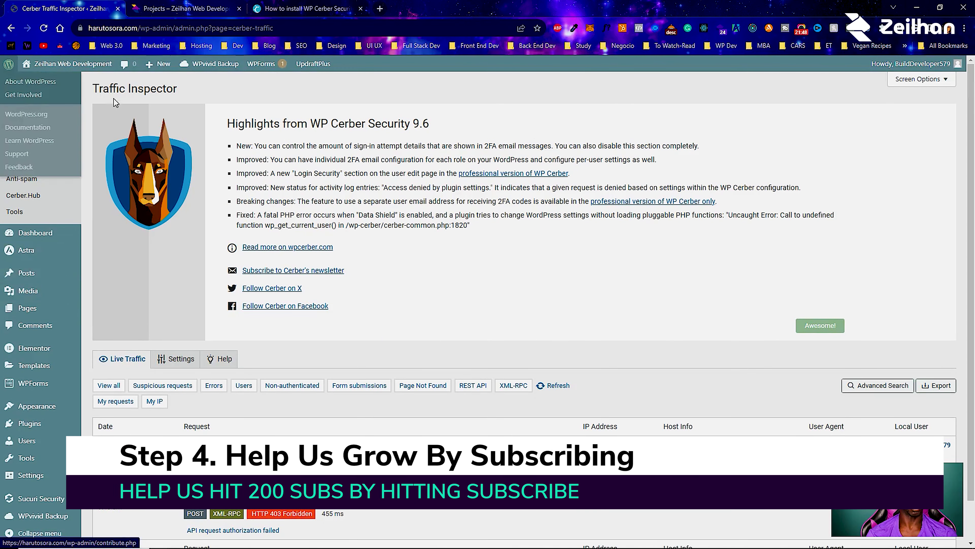
pyautogui.click(57, 104)
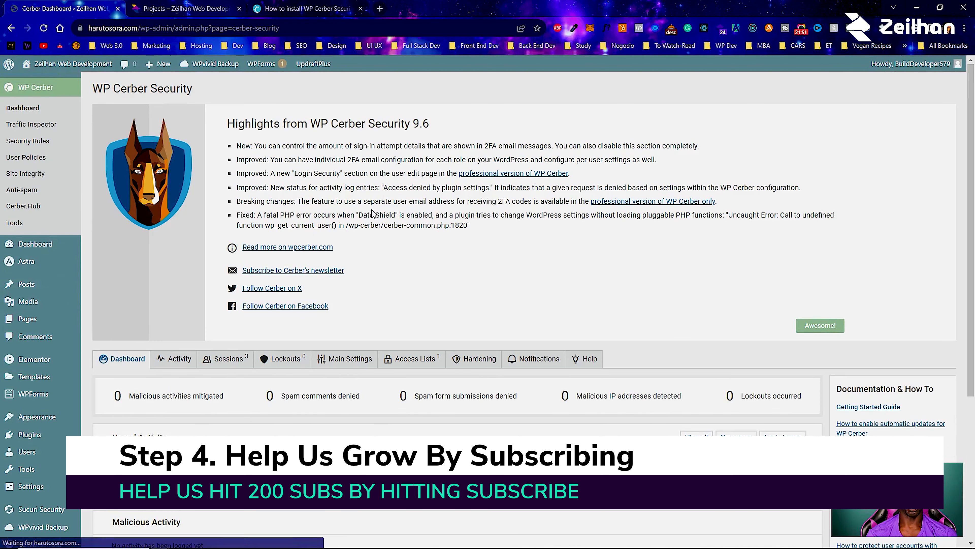
pyautogui.scroll(-5, 371, 213)
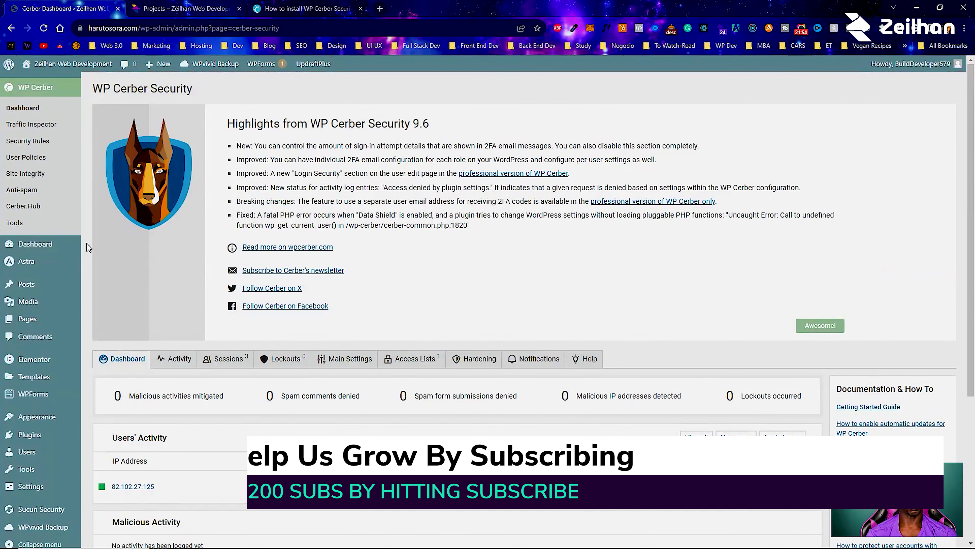
pyautogui.moveTo(30, 468)
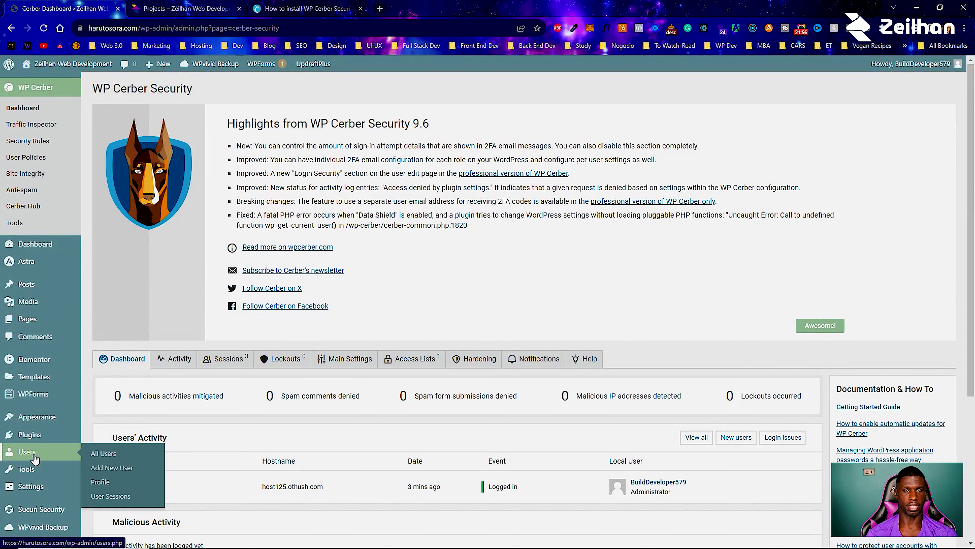
pyautogui.moveTo(41, 433)
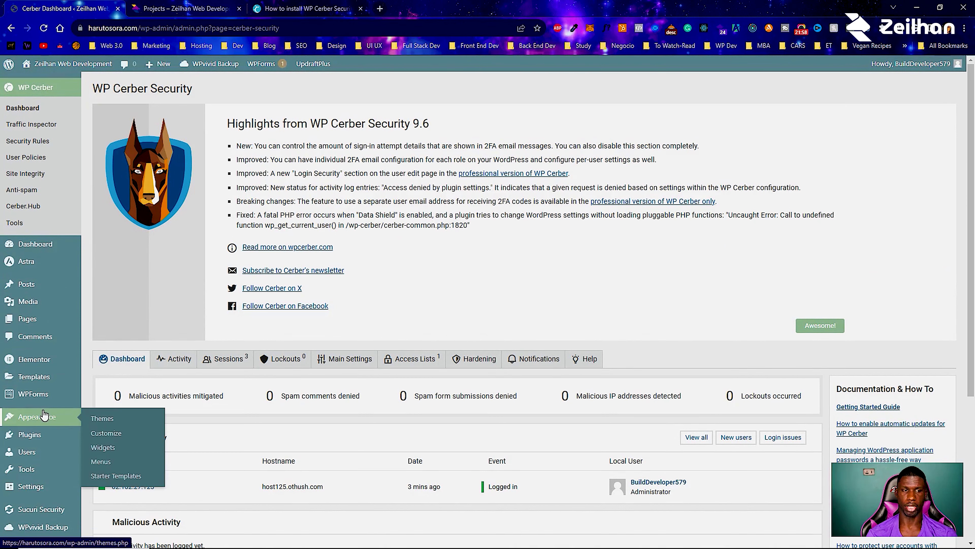
# Search the plugin directory for "really simple ssl", then install and activate the Really Simple SSL plugin.
pyautogui.click(109, 440)
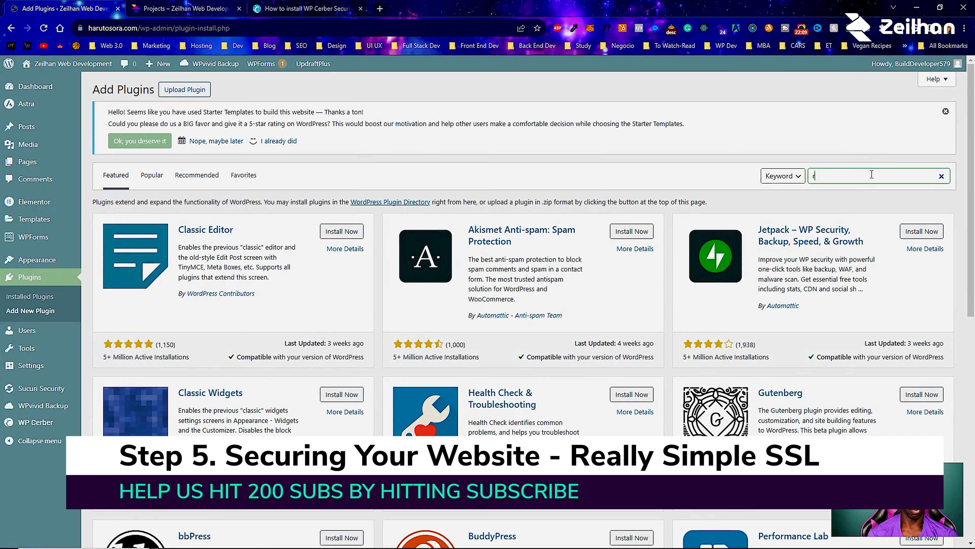
pyautogui.click(871, 176)
pyautogui.write('really sim')
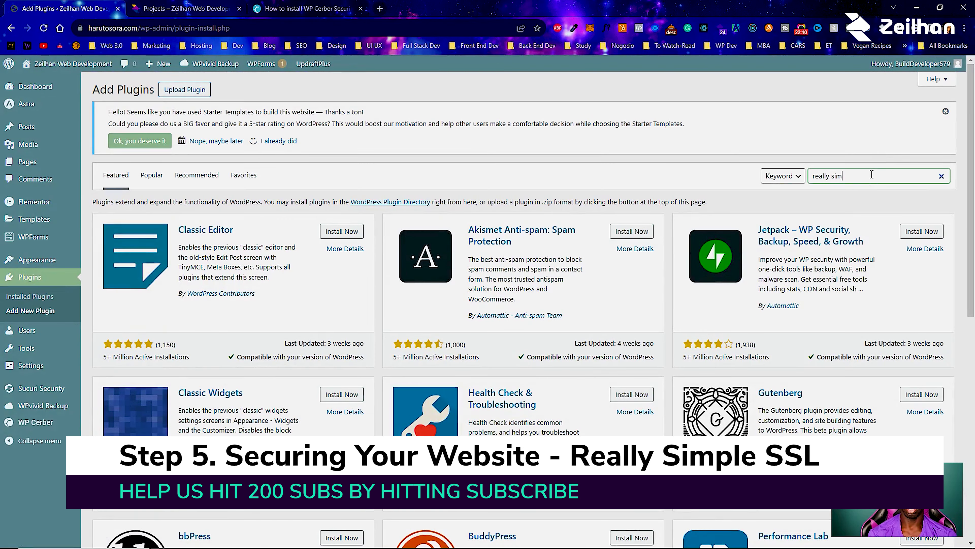
pyautogui.write('ple ssl')
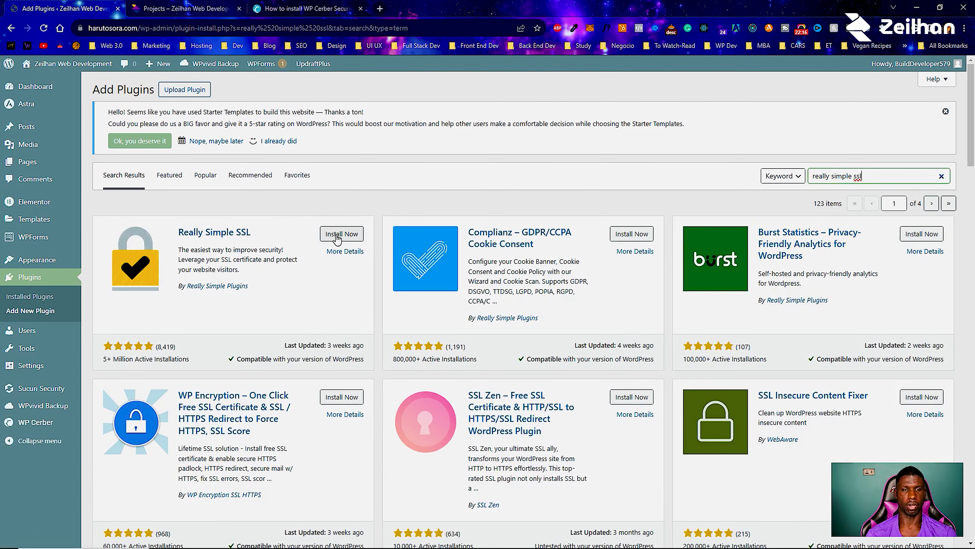
pyautogui.click(337, 239)
pyautogui.click(337, 235)
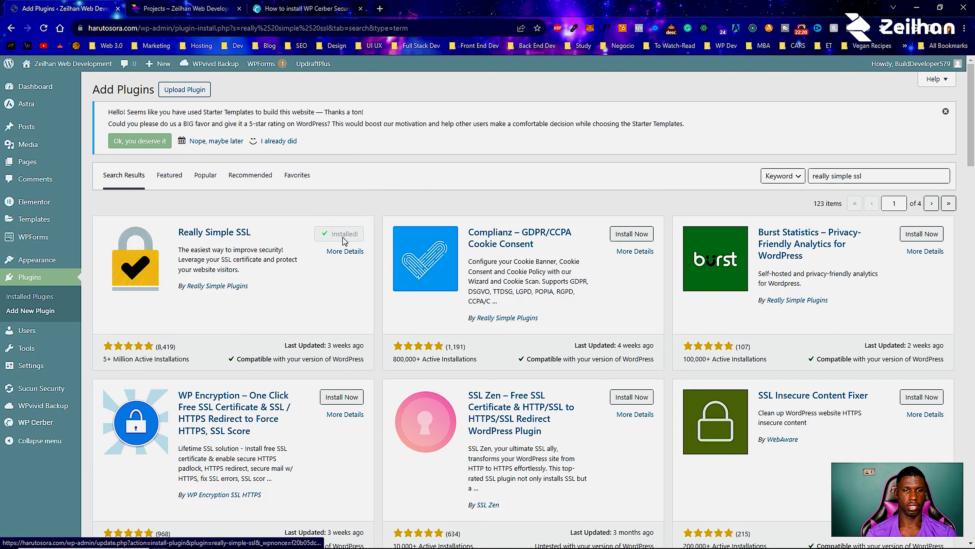
pyautogui.click(343, 238)
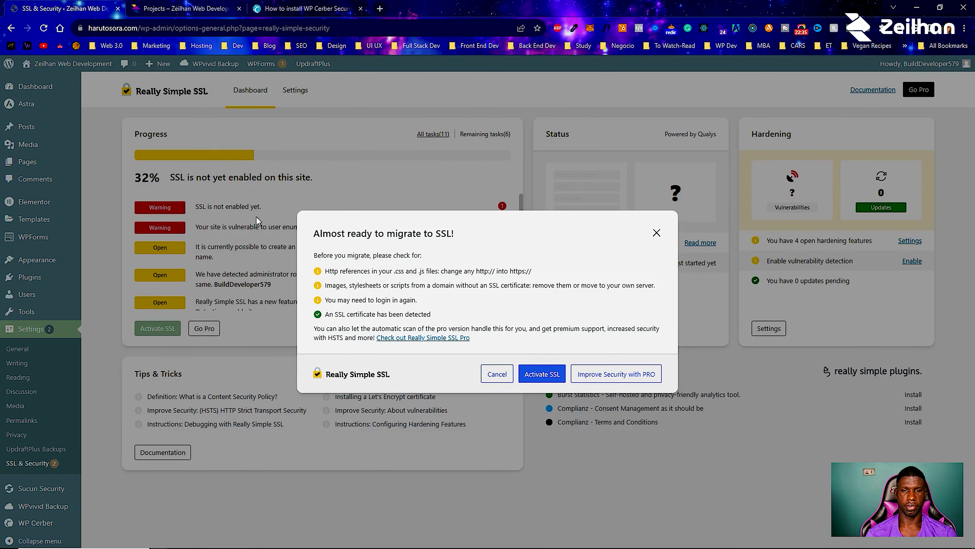
# Activate SSL for the site and finish the Really Simple SSL setup, saving the notification email and continuing to its dashboard.
pyautogui.click(542, 374)
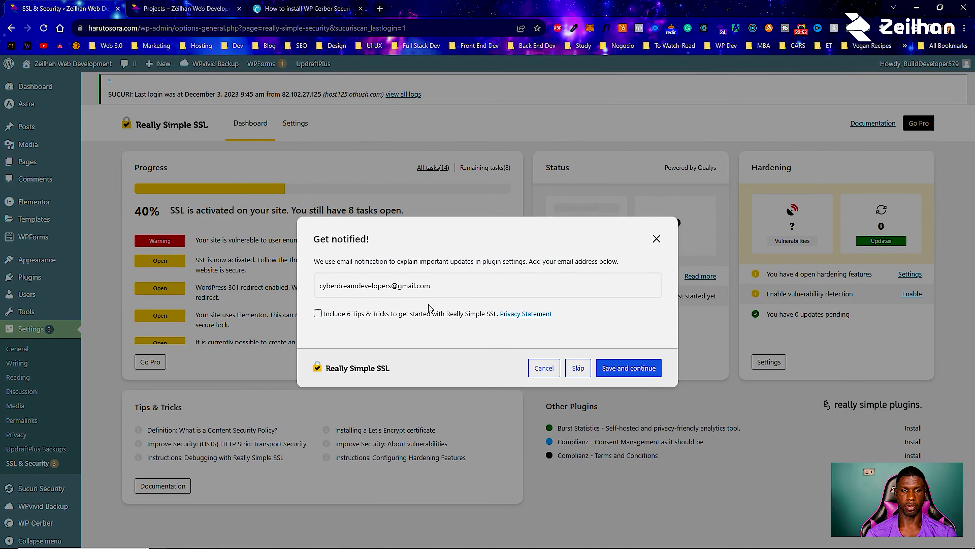
pyautogui.click(418, 322)
pyautogui.click(633, 378)
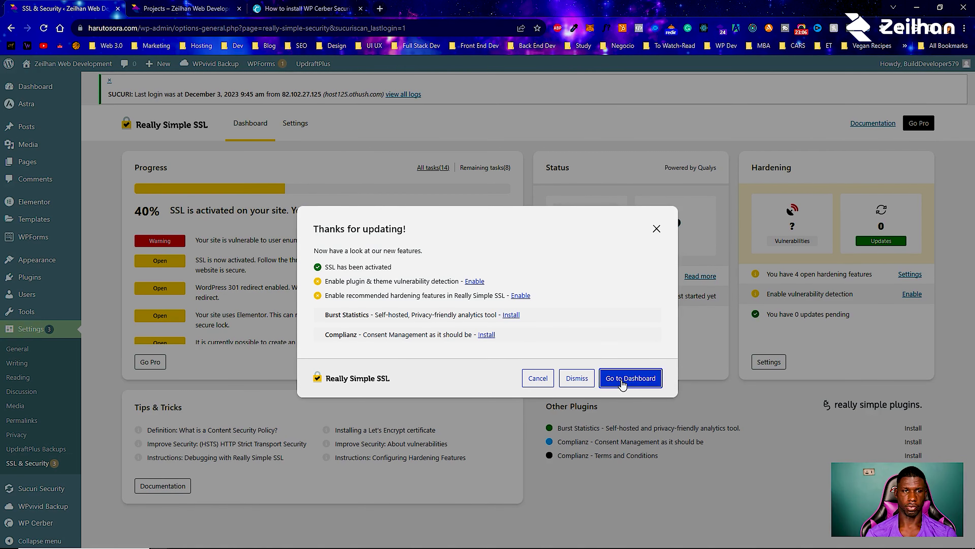
pyautogui.click(611, 379)
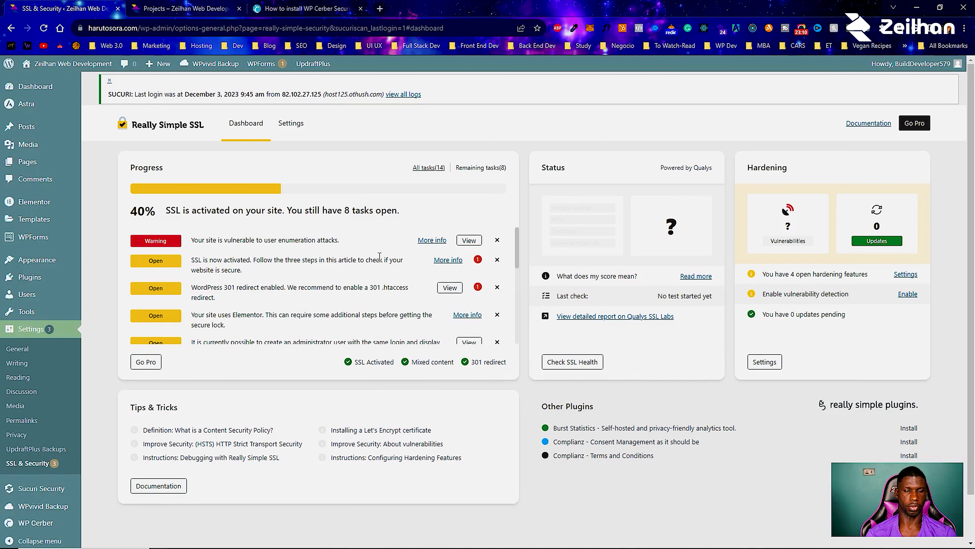
# In the basic hardening settings, hide the WordPress version, prevent login feedback, and disable directory browsing and user enumeration.
pyautogui.click(475, 240)
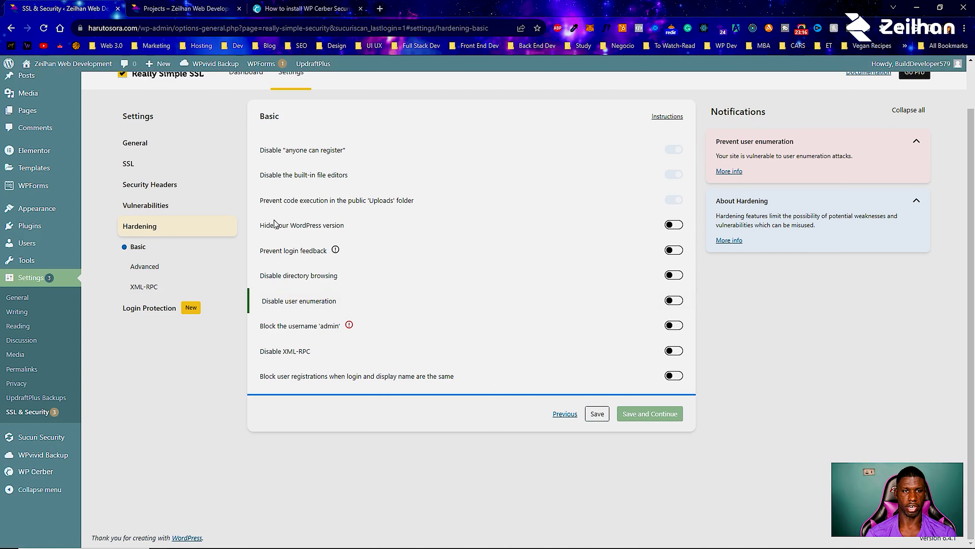
pyautogui.click(677, 225)
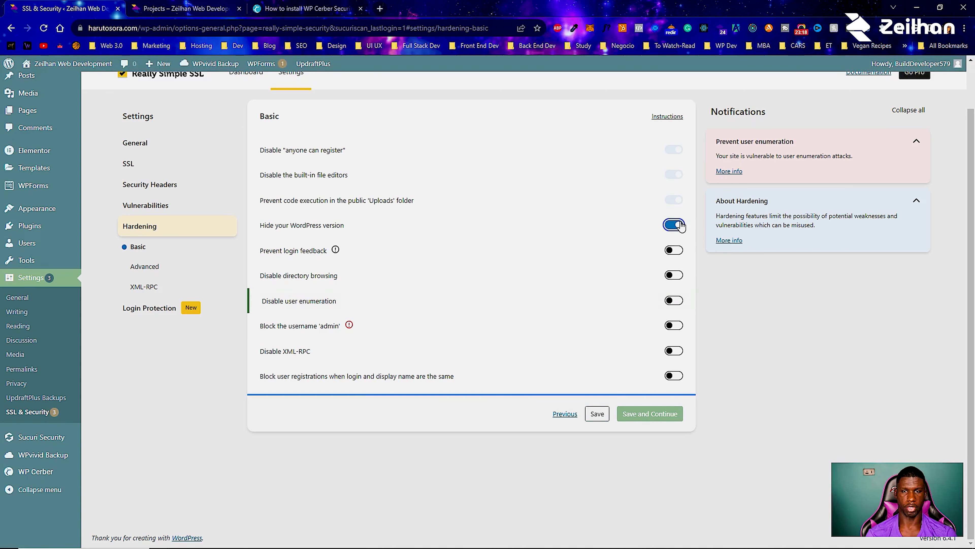
pyautogui.click(673, 250)
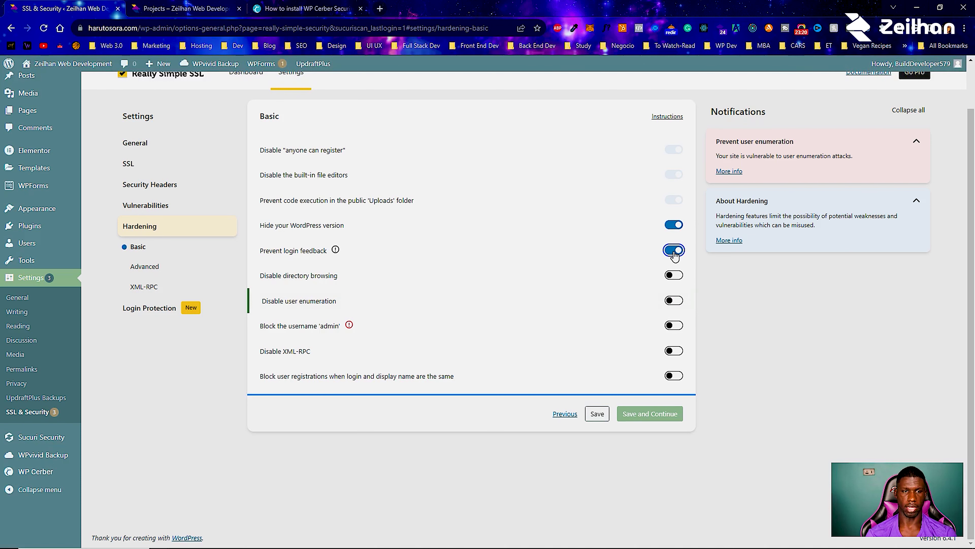
pyautogui.click(672, 276)
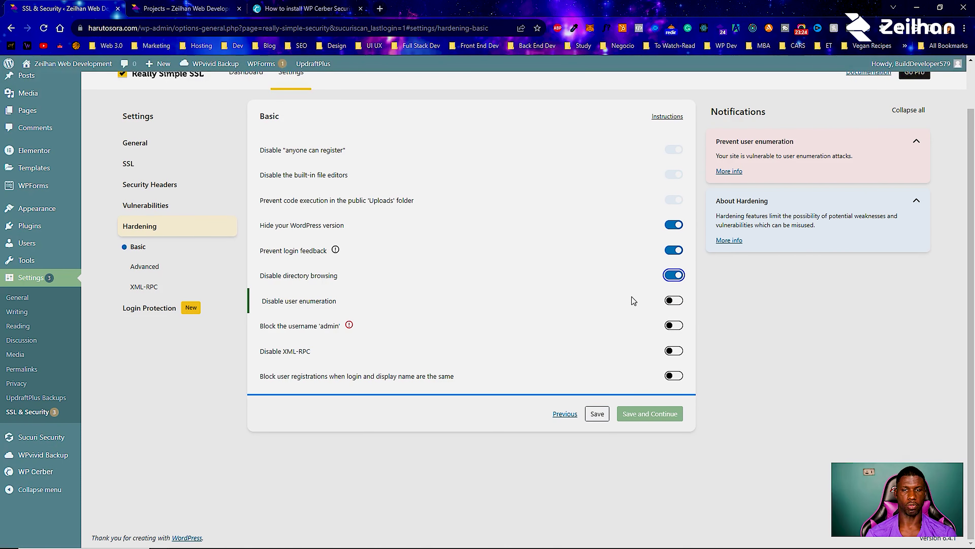
pyautogui.click(677, 302)
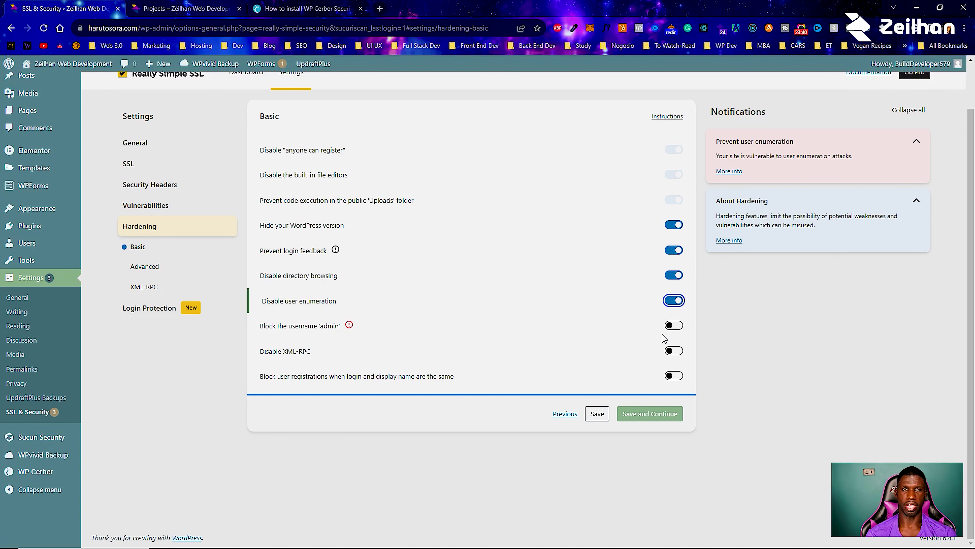
# Block the username 'admin', disable XML-RPC, block registrations with identical login and display names, and save the basic hardening settings.
pyautogui.click(673, 326)
pyautogui.click(669, 352)
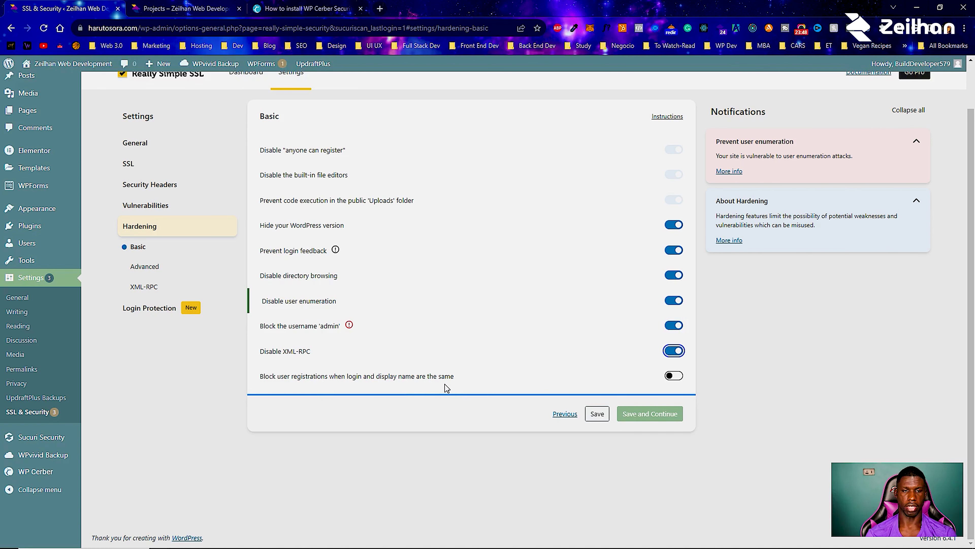
pyautogui.click(672, 376)
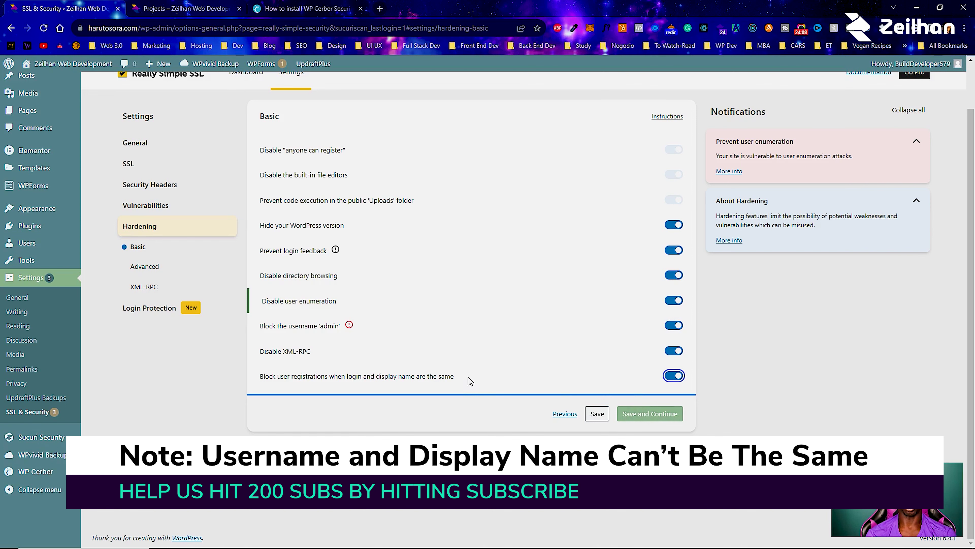
pyautogui.click(643, 415)
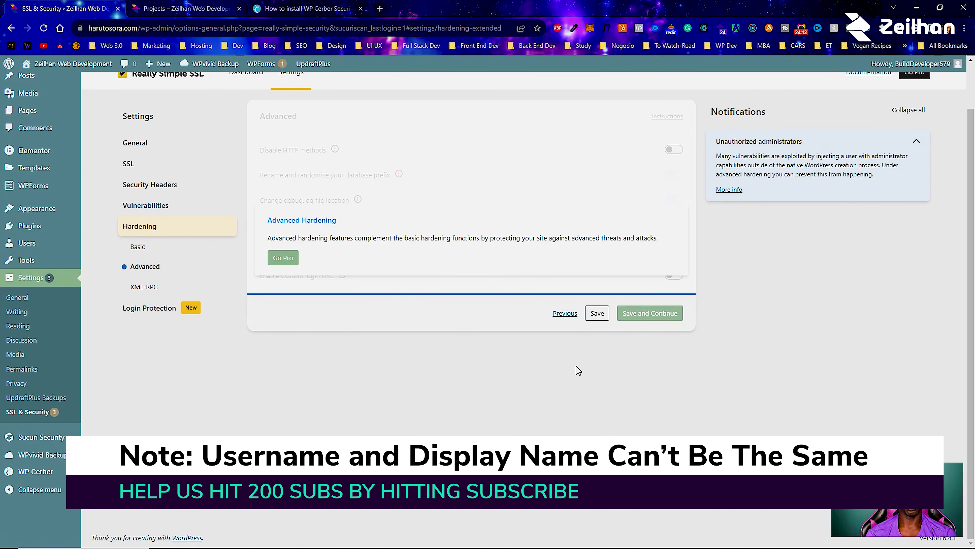
# Save and continue through the advanced hardening, XML-RPC and login protection pages, and save the Limit Login Attempts settings.
pyautogui.click(649, 313)
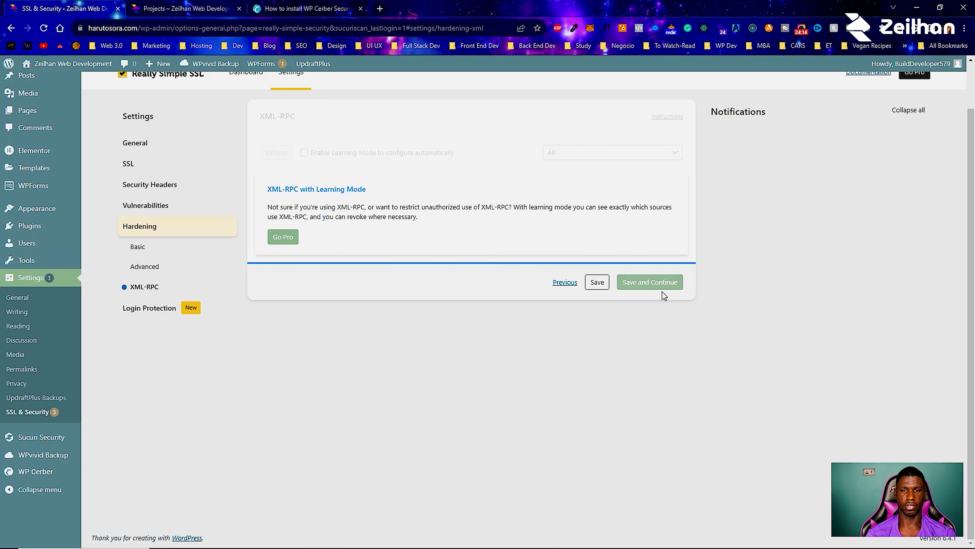
pyautogui.click(650, 338)
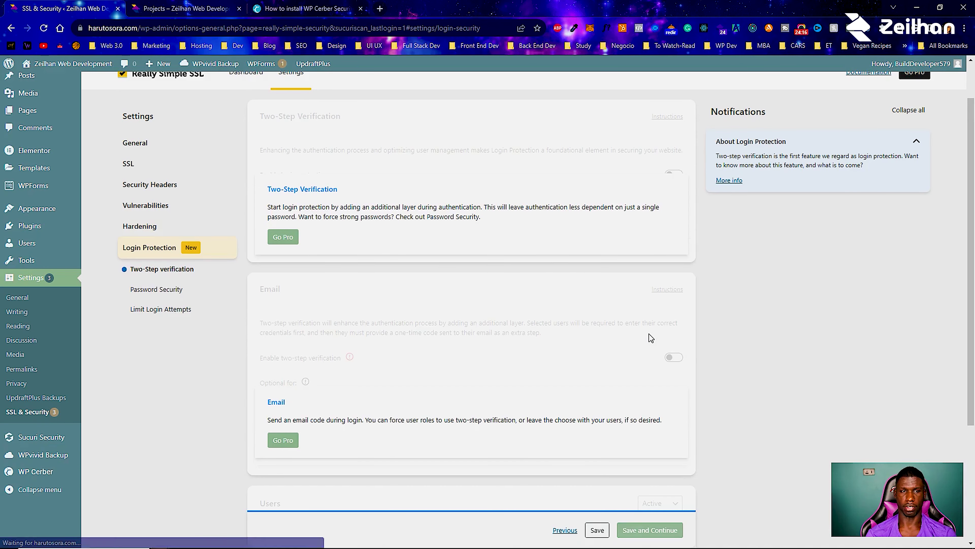
pyautogui.scroll(-4, 631, 450)
pyautogui.click(652, 530)
pyautogui.click(660, 323)
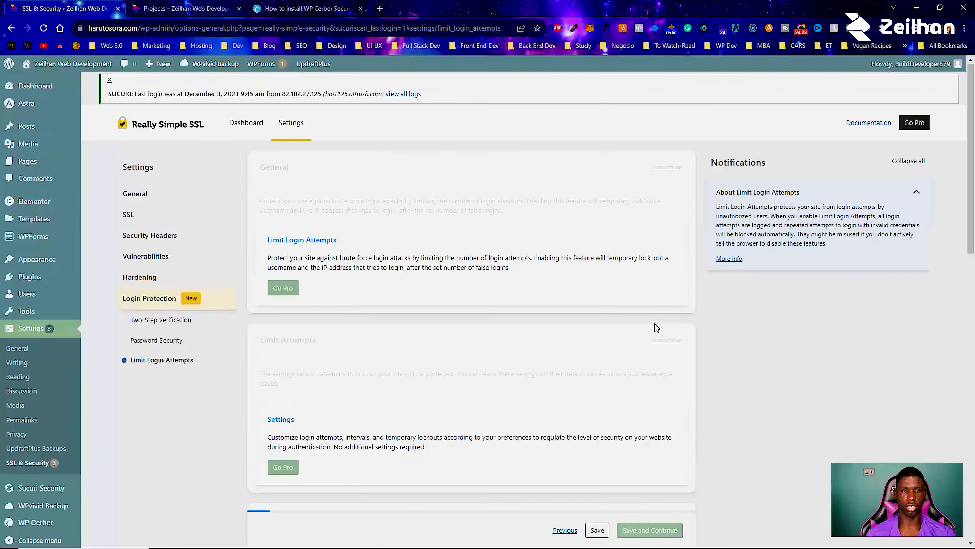
pyautogui.scroll(-10, 654, 327)
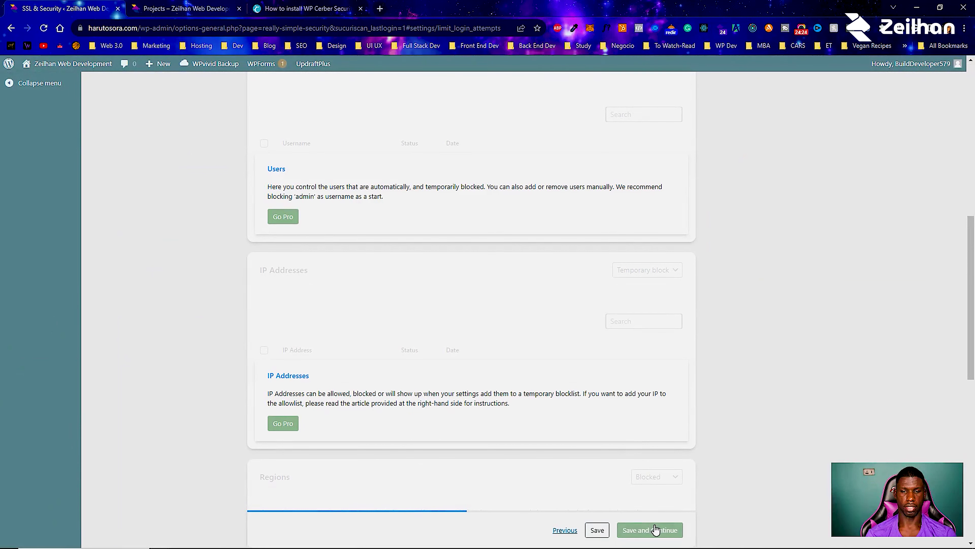
pyautogui.scroll(7, 634, 509)
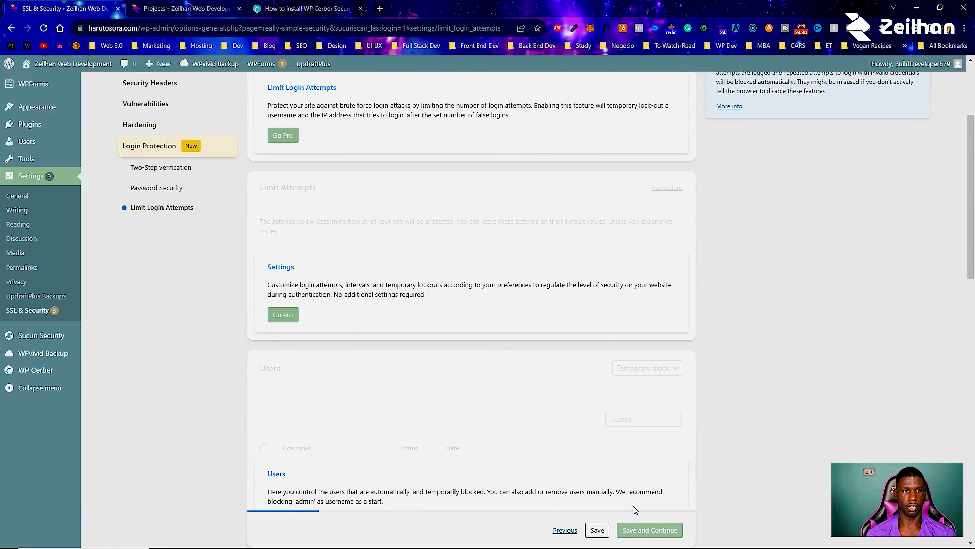
pyautogui.scroll(-3, 630, 511)
pyautogui.click(597, 529)
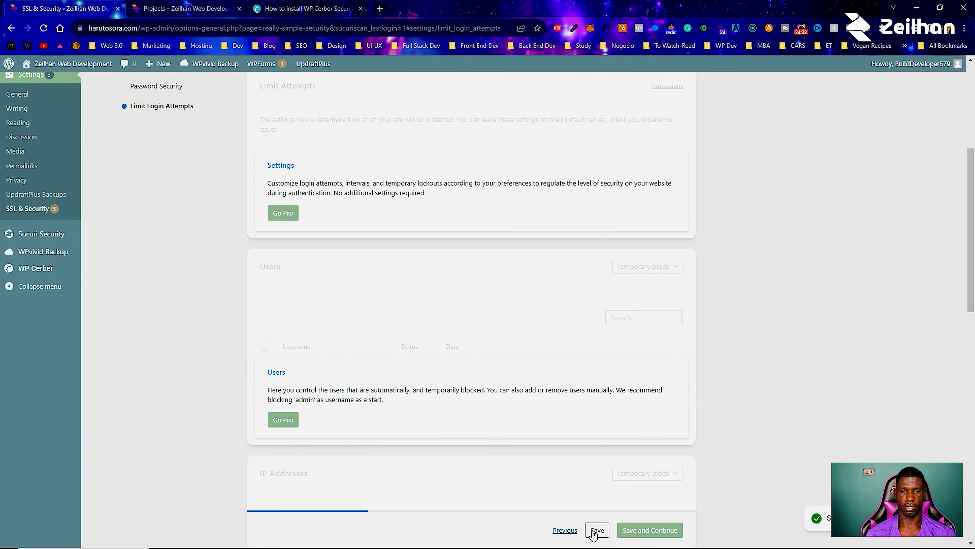
# Review the General settings and the SSL redirect and mixed content settings, including the explanations of the mixed content fixer options.
pyautogui.scroll(6, 593, 400)
pyautogui.click(163, 194)
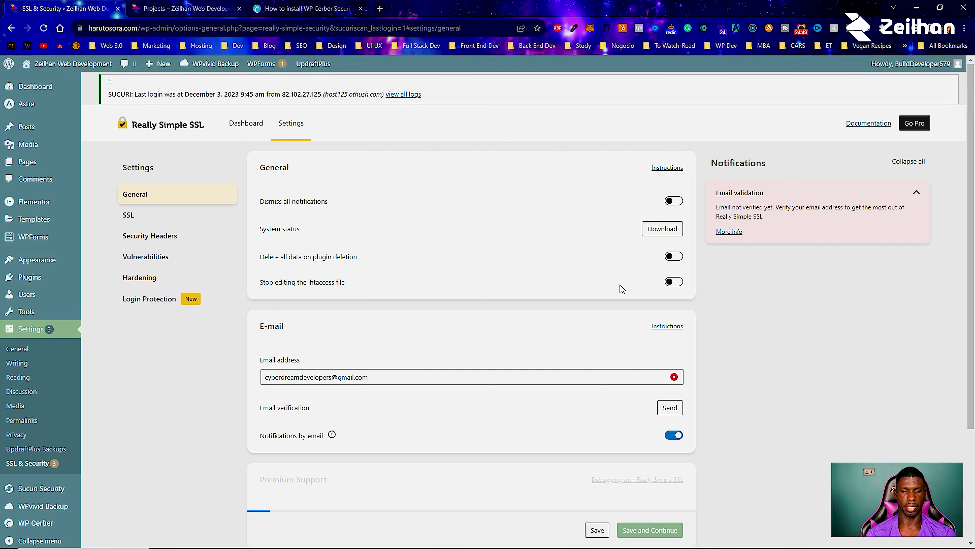
pyautogui.scroll(-4, 232, 311)
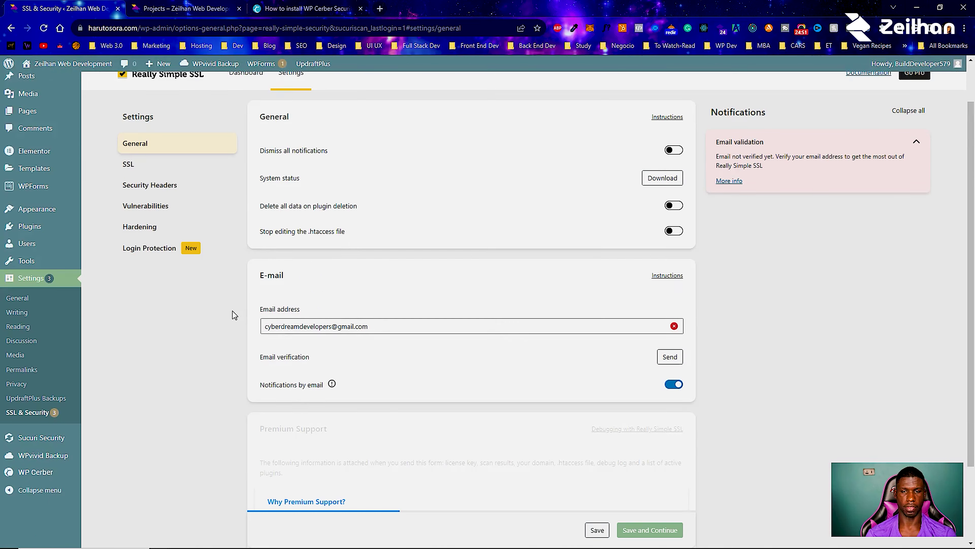
pyautogui.scroll(3, 232, 310)
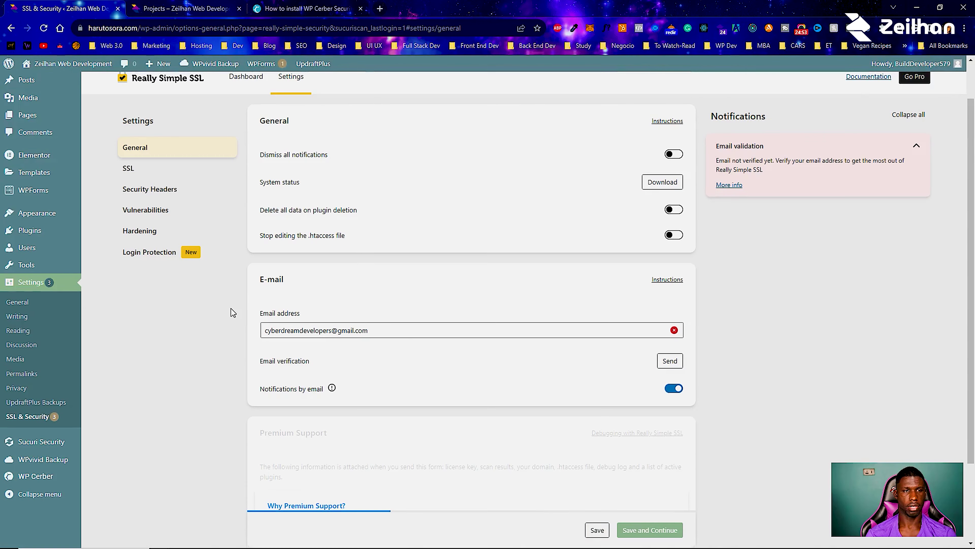
pyautogui.click(156, 176)
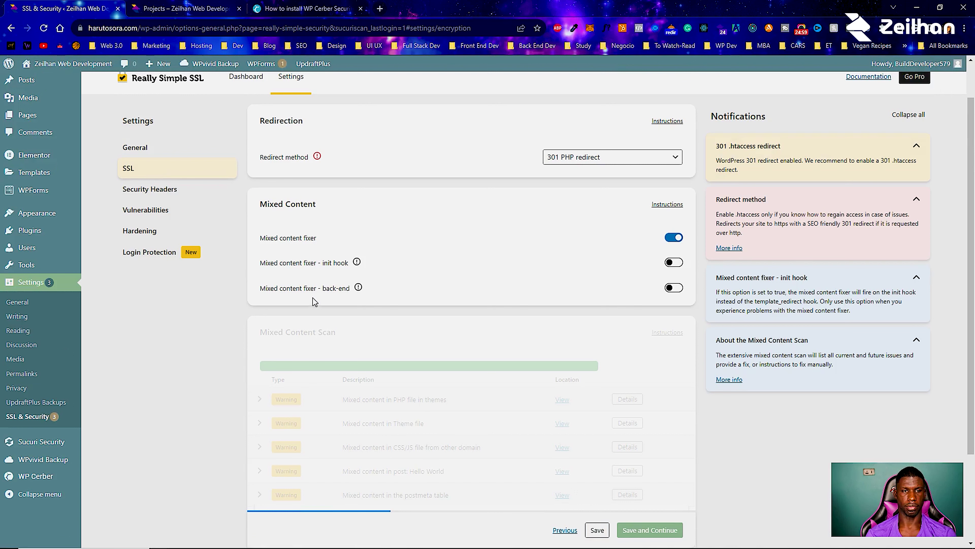
pyautogui.moveTo(357, 288)
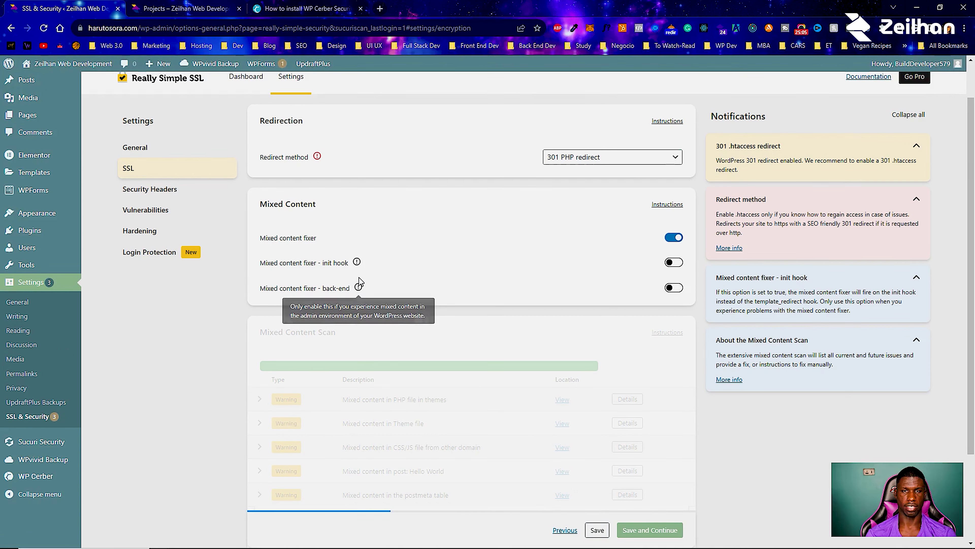
pyautogui.moveTo(358, 268)
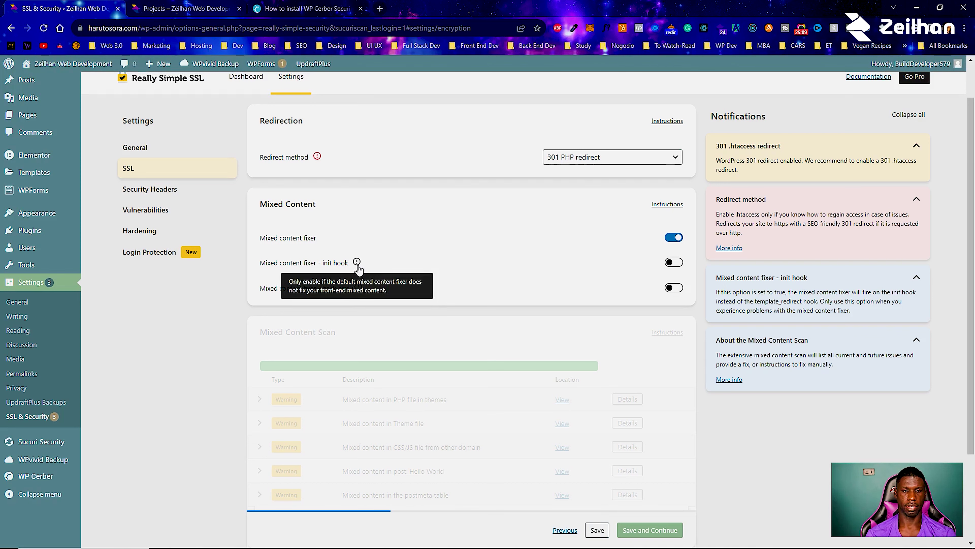
pyautogui.scroll(-3, 368, 219)
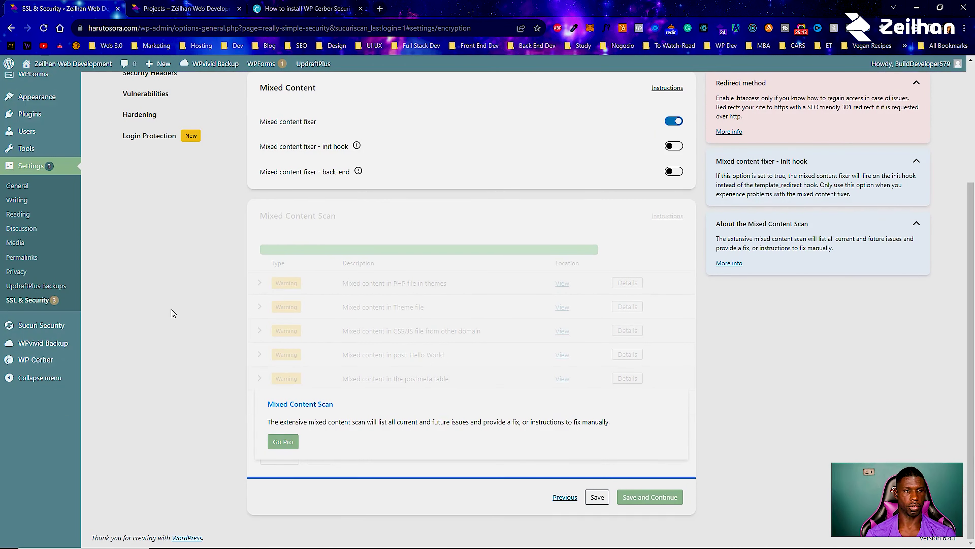
pyautogui.scroll(5, 170, 309)
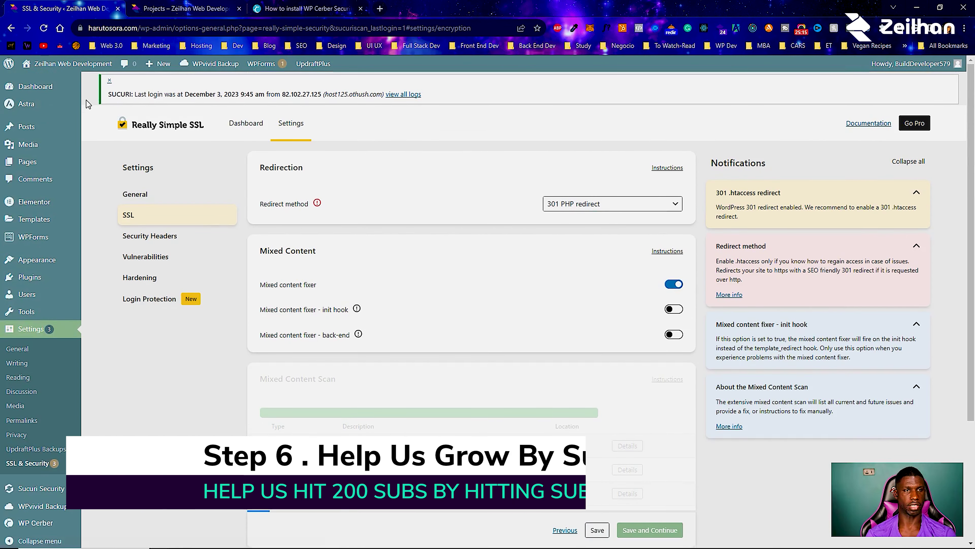
pyautogui.scroll(-4, 192, 238)
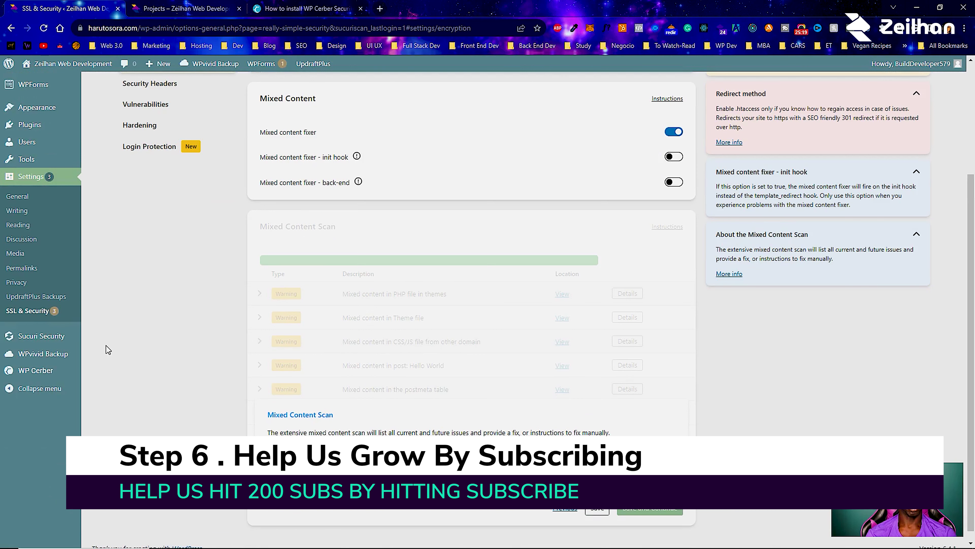
pyautogui.scroll(4, 119, 336)
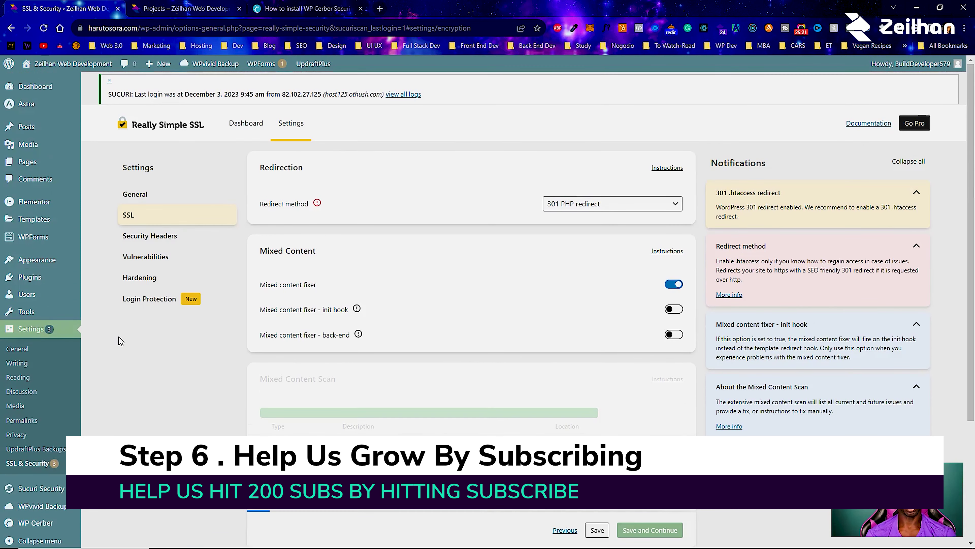